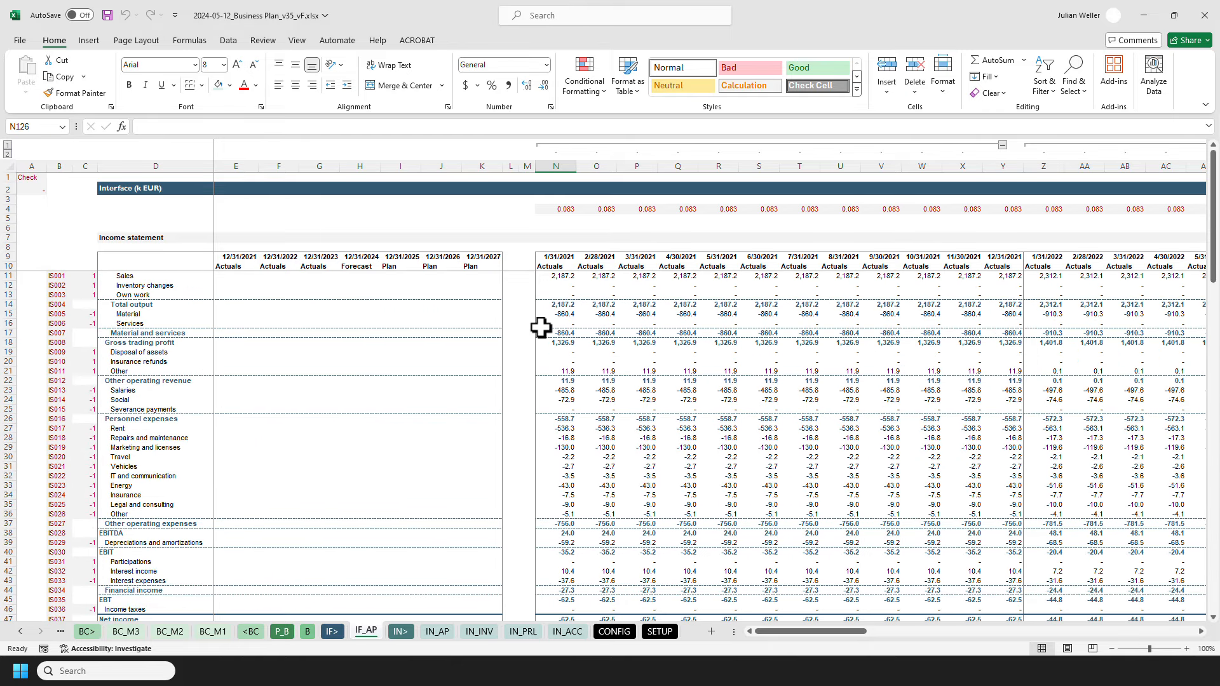
Step: Inspect the 1/31/2021 Sales formula in N11 on the IF_AP sheet and check its source sheet IN_AP
click(542, 277)
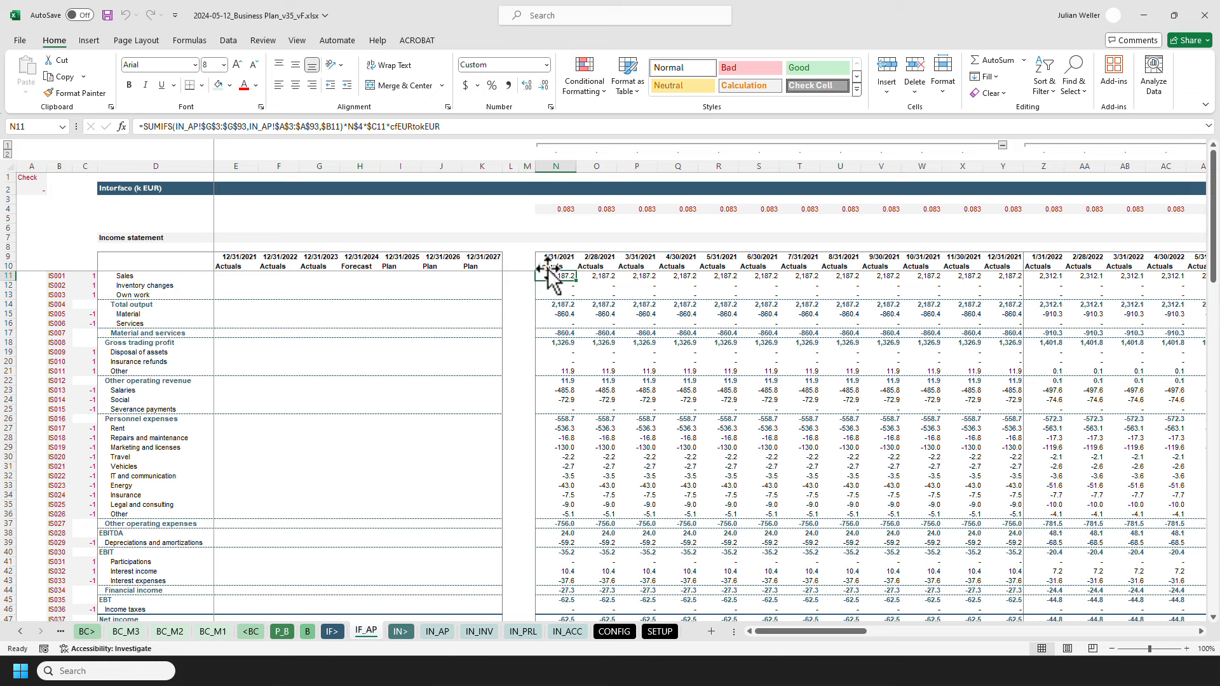
click(458, 128)
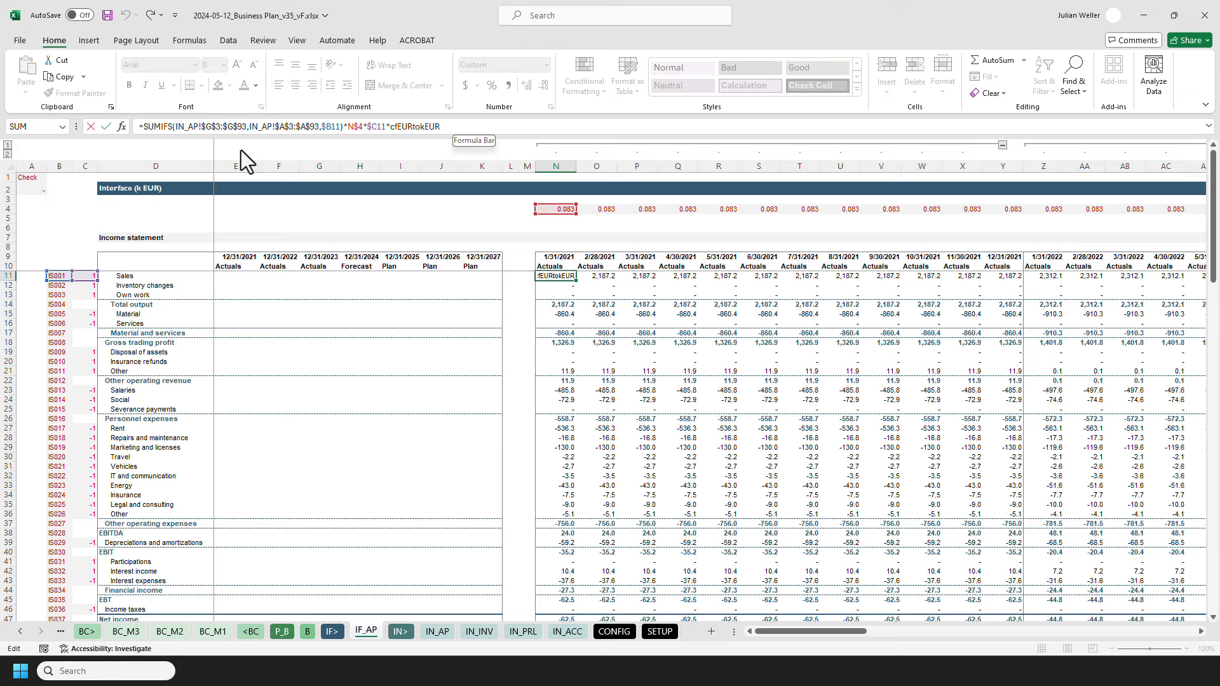
key(Escape)
click(437, 632)
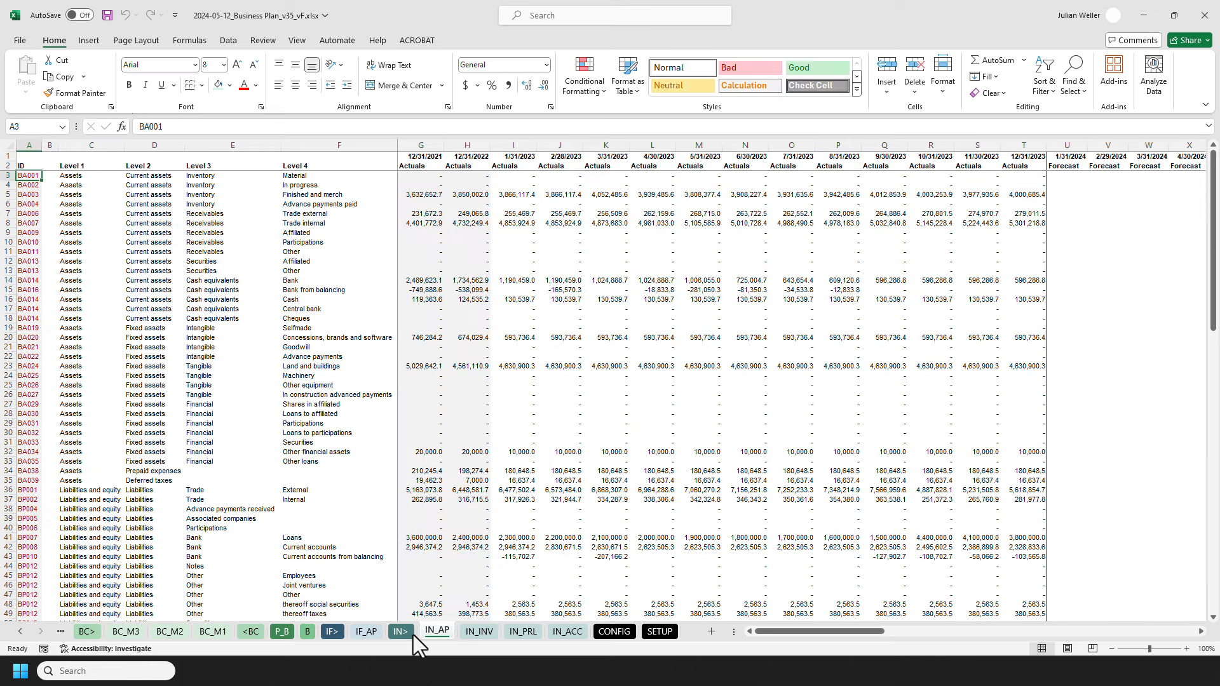
click(369, 632)
Step: Examine the sum range and criteria range arguments of the SUMIFS formula in N11, and leave the formula unchanged
key(F2)
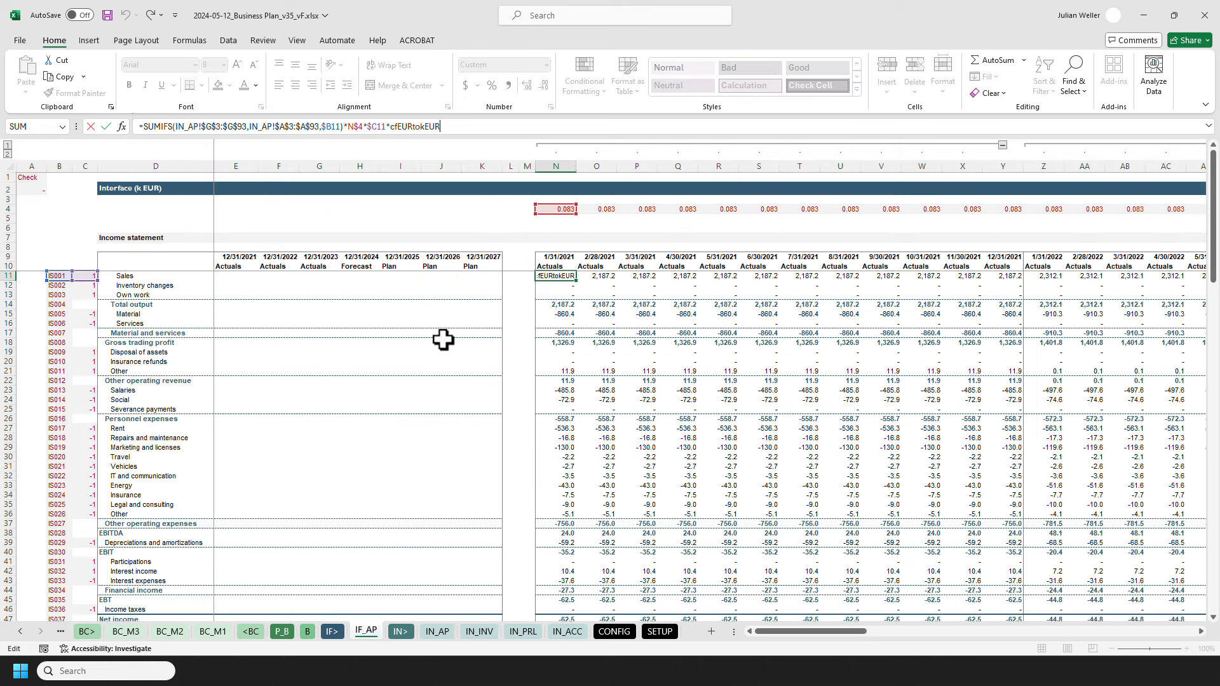
click(212, 127)
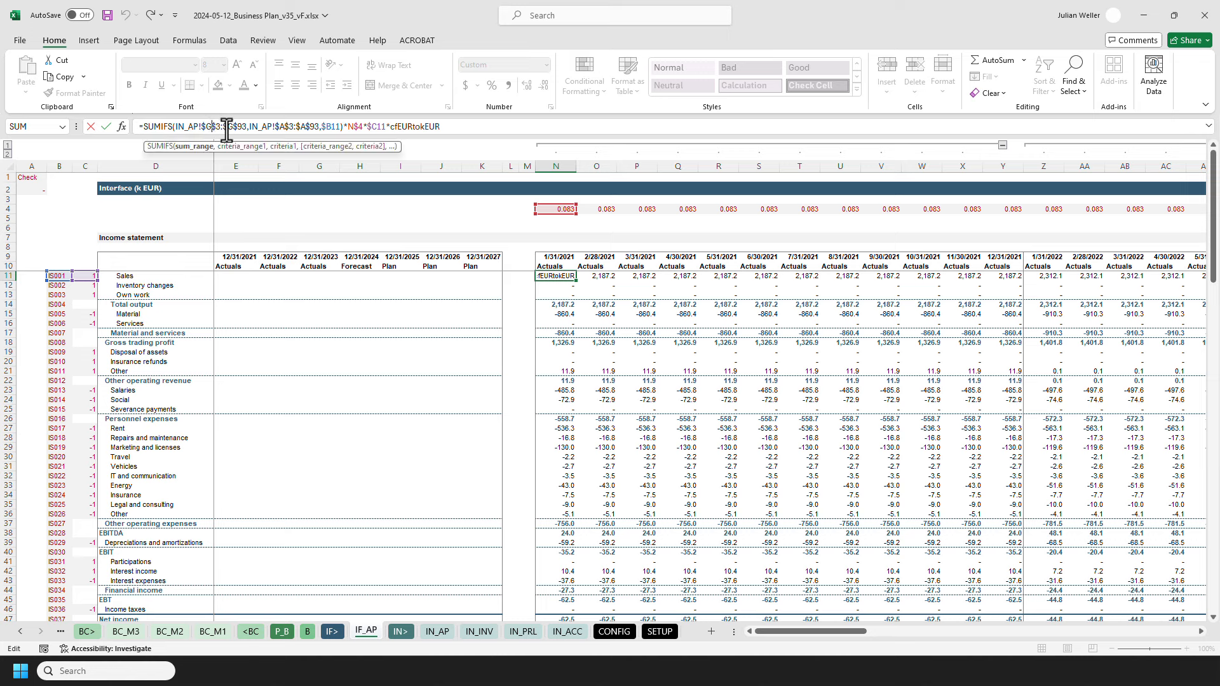
click(264, 127)
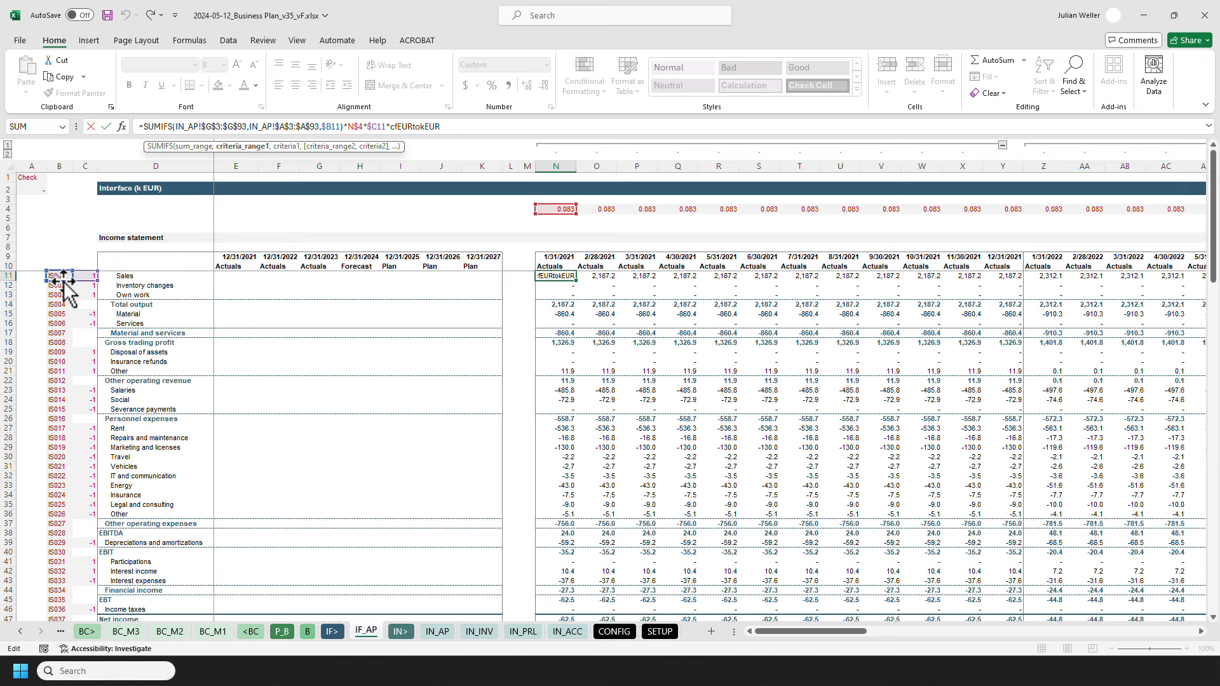
key(Escape)
Step: On the IN_AP sheet, locate the IS001 Sales row and highlight the three IDs IS011 in A68:A70
click(434, 632)
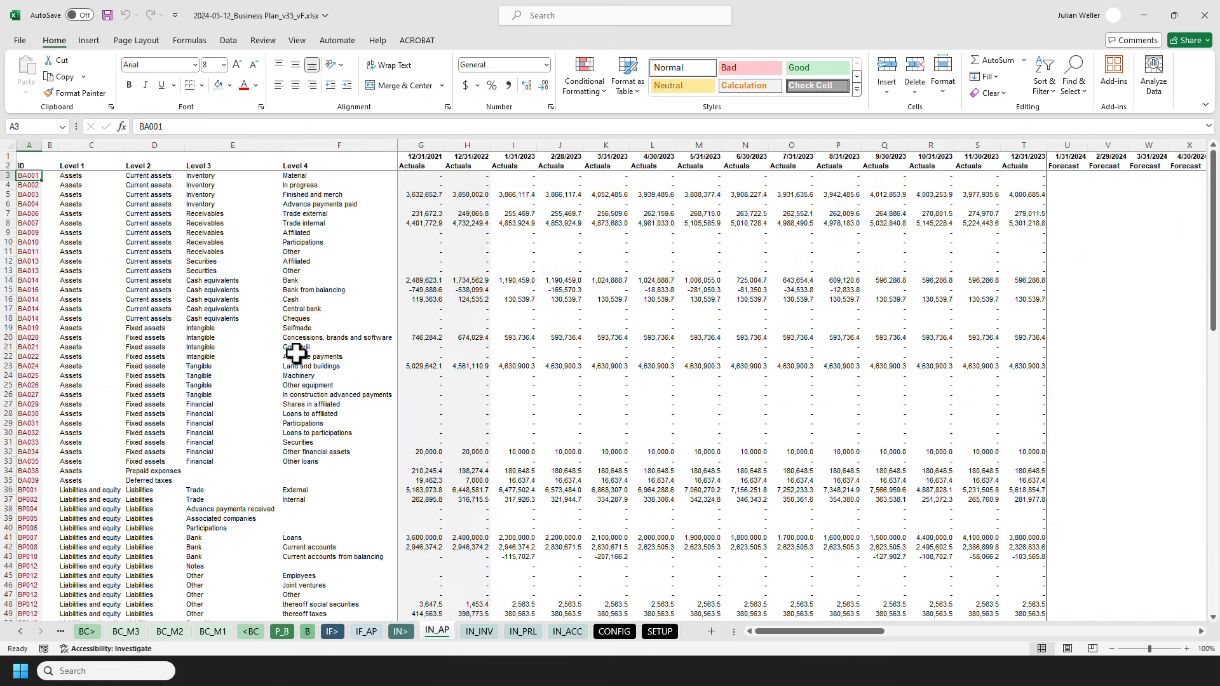
scroll(273, 310, down, 7)
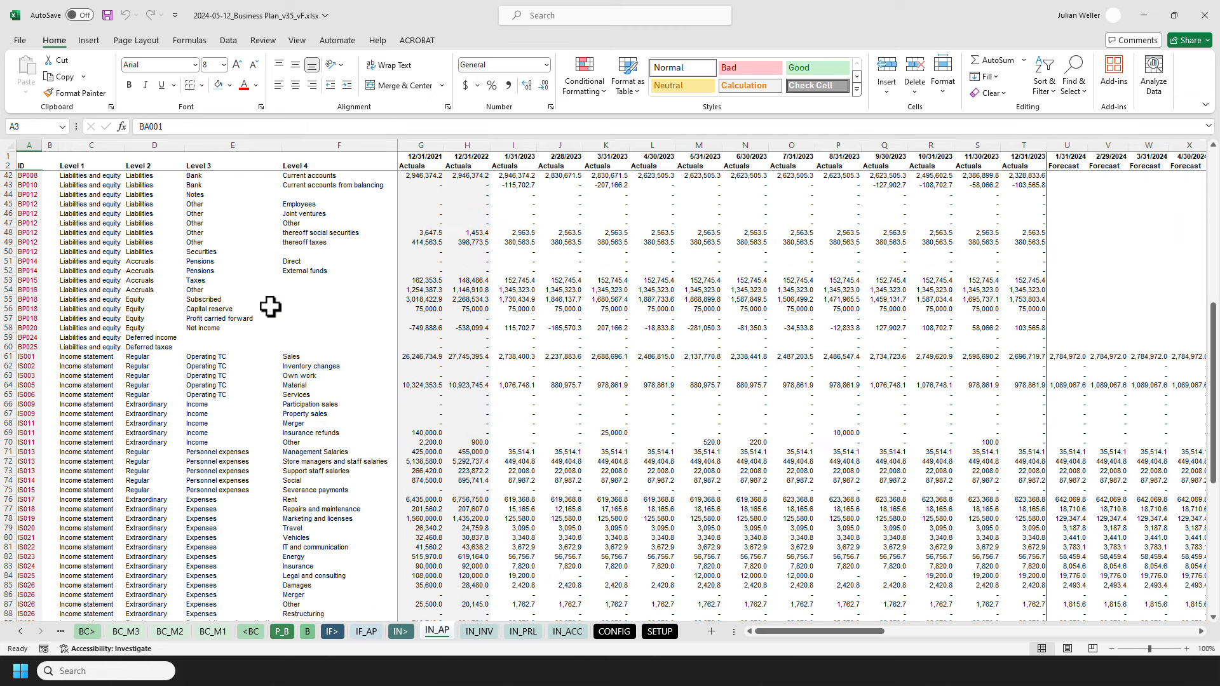
click(9, 357)
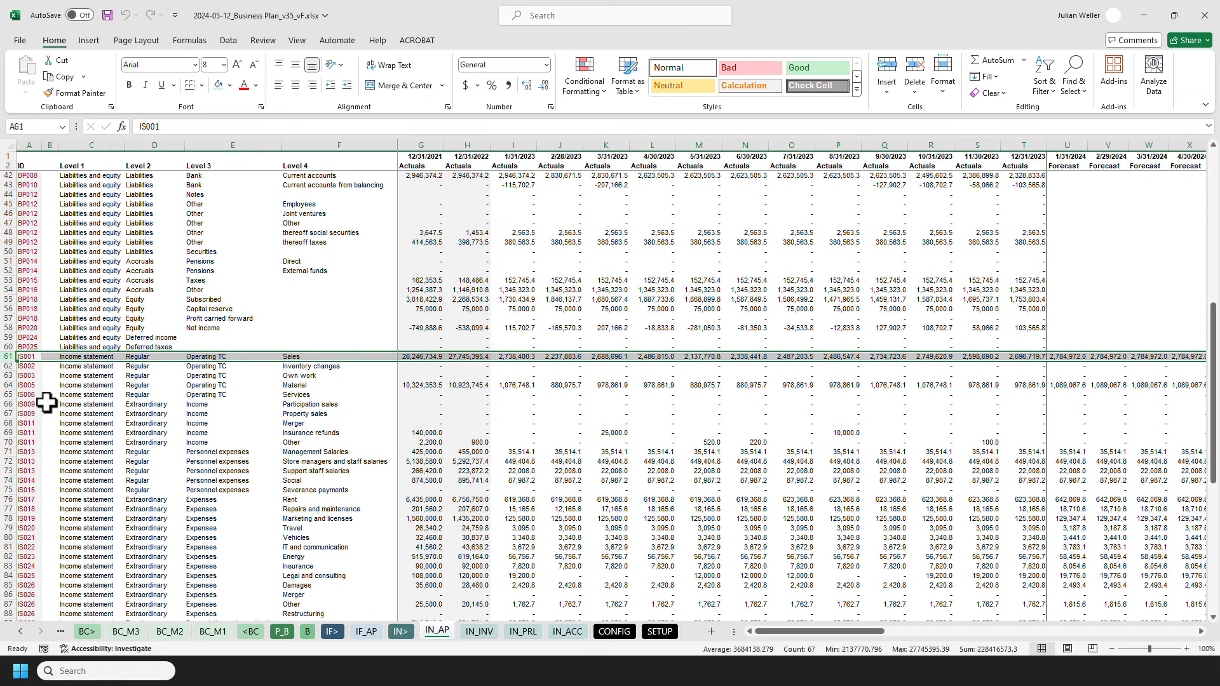
click(28, 357)
drag(30, 422, 31, 441)
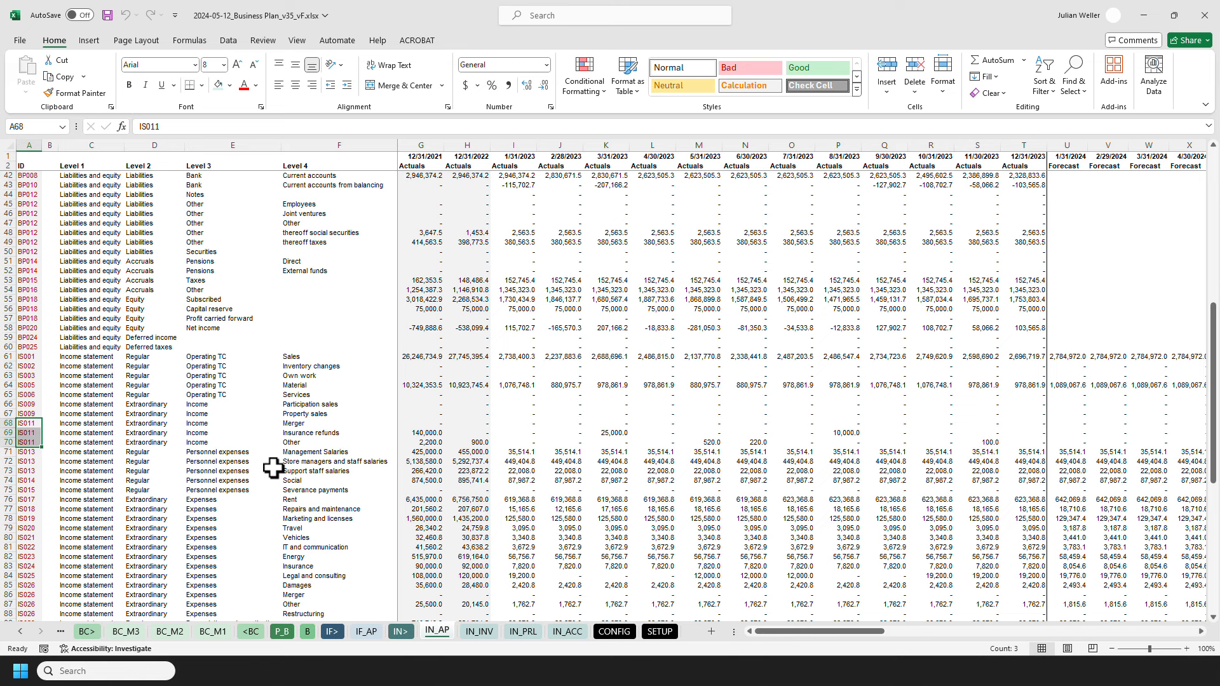
Step: Locate the matching IS011 Other line in row 21 of the IF_AP income statement
click(360, 632)
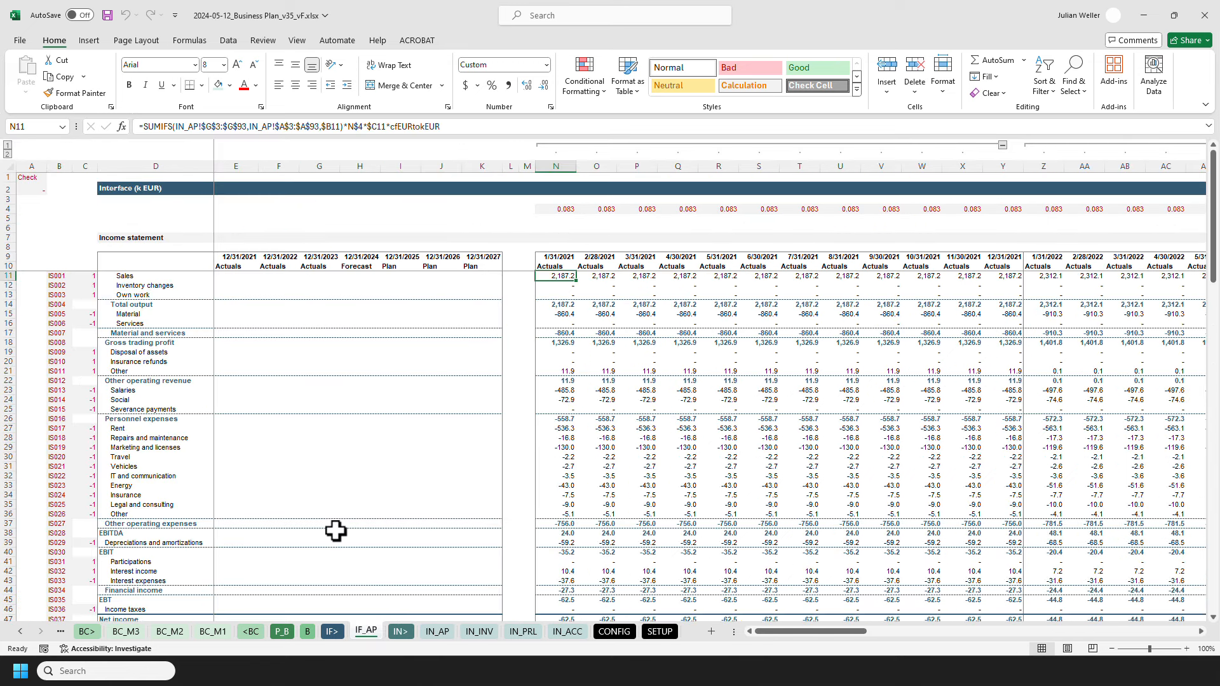
click(7, 371)
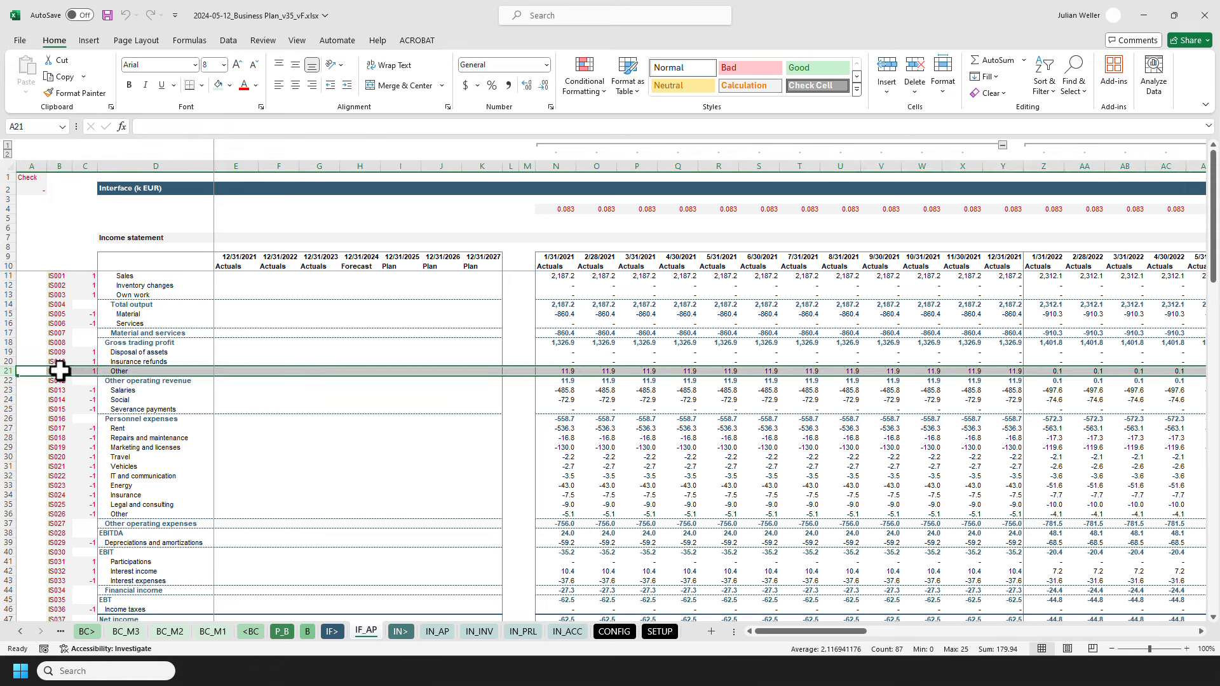
click(60, 371)
Step: Review the N11 formula's criteria, the N$4 factor and the cfEURtokEUR conversion factor without editing it
click(556, 276)
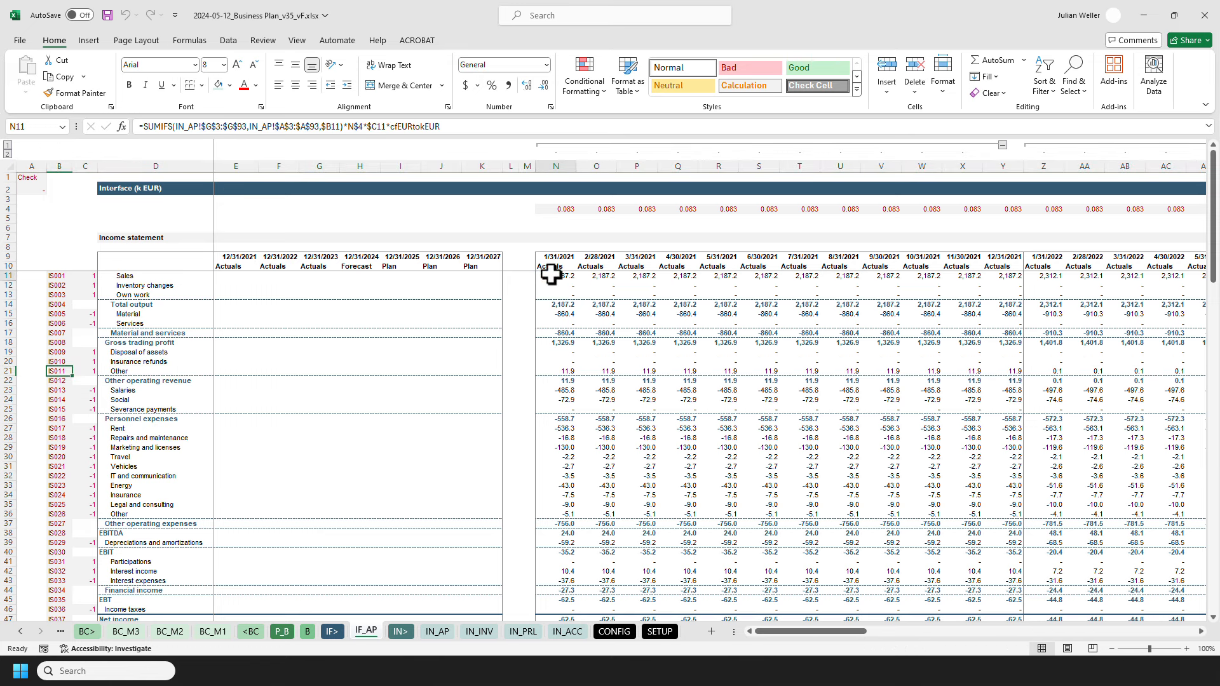
click(294, 125)
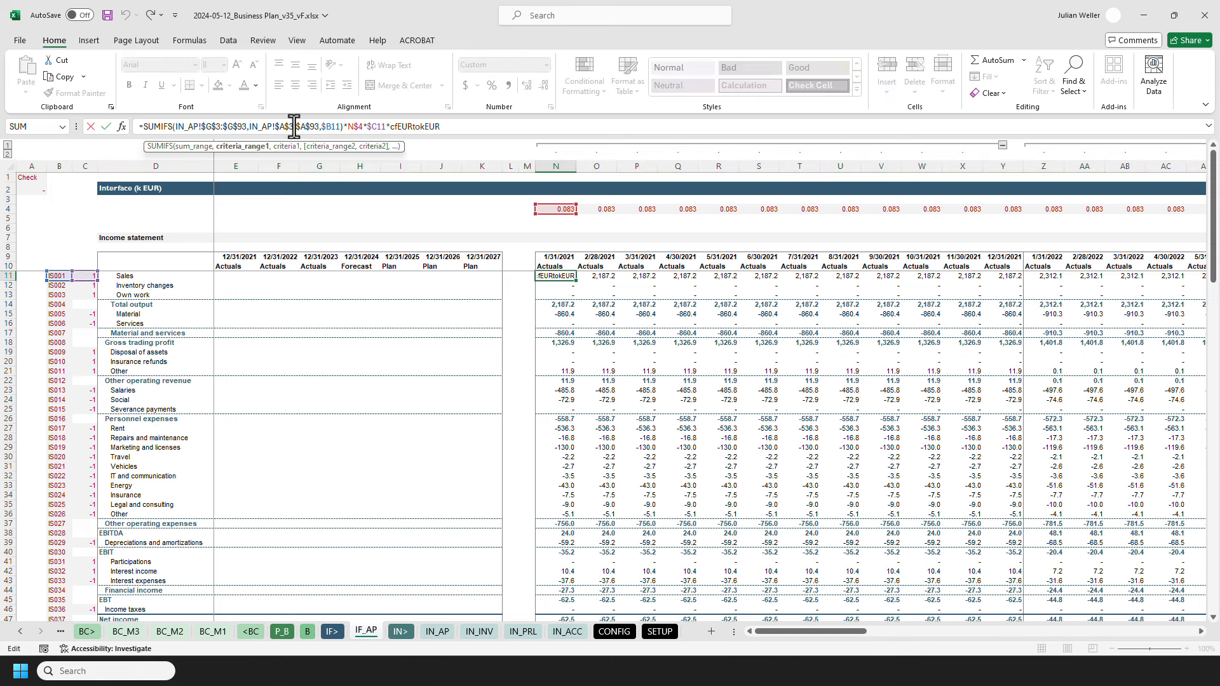
click(351, 127)
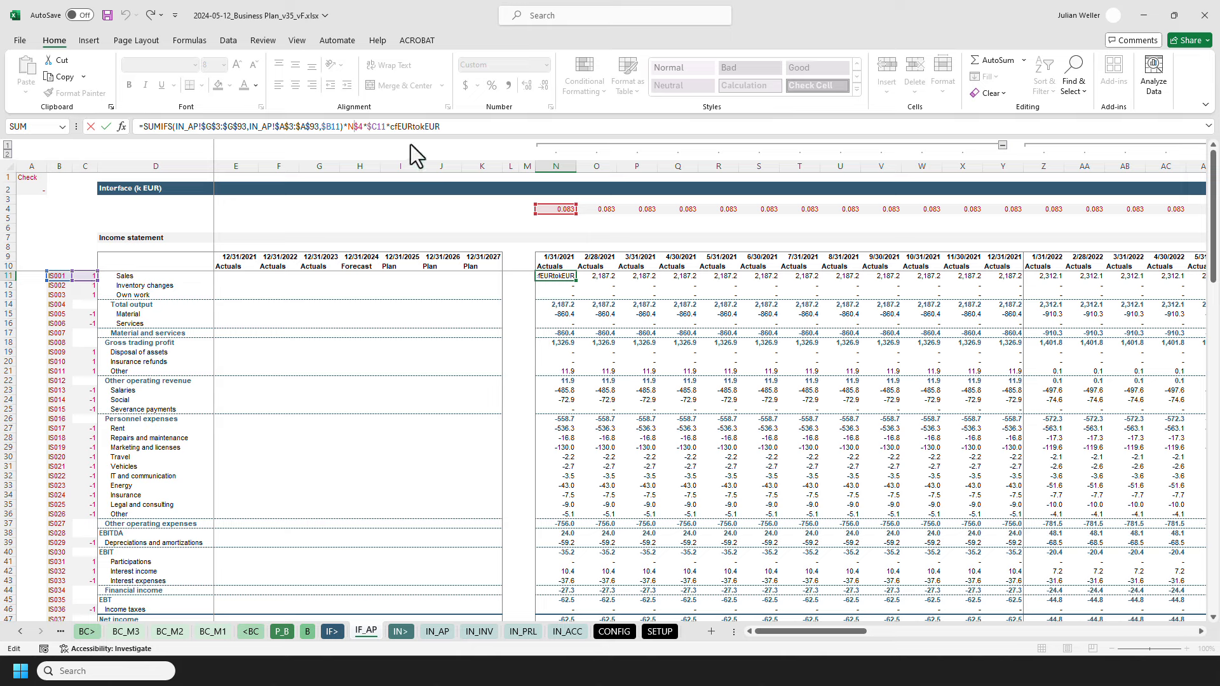
drag(389, 128, 440, 128)
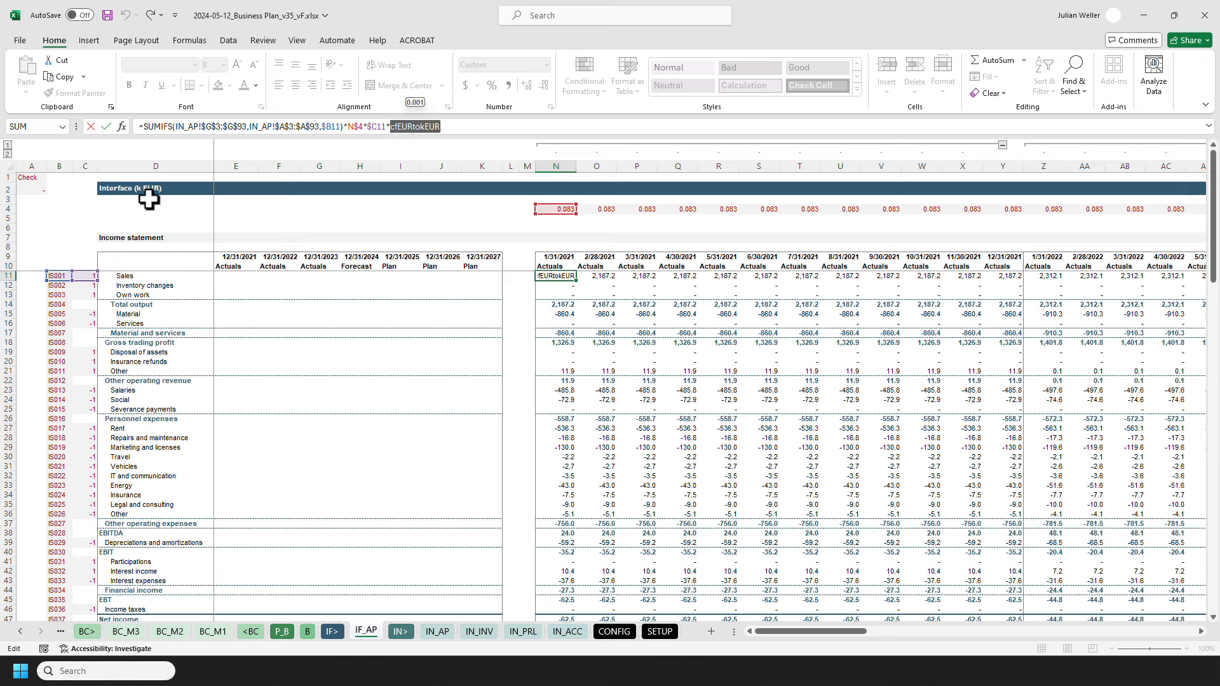
key(Escape)
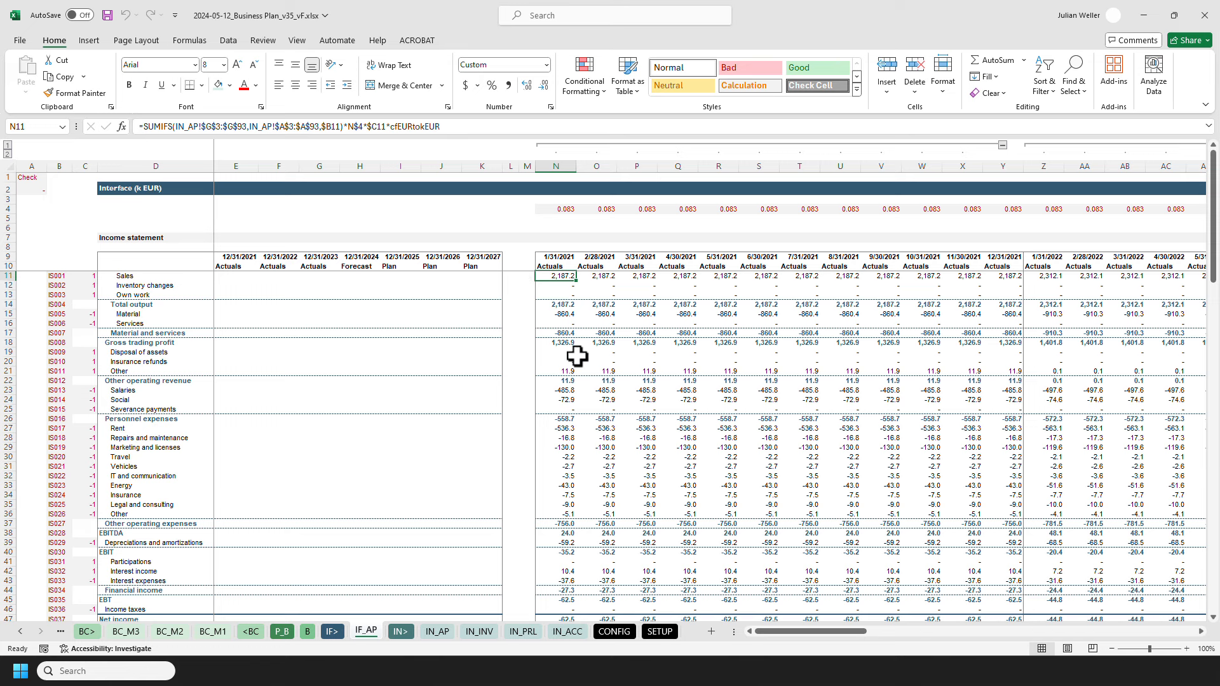
Step: Open the 1/31/2023 Sales formula in AL11 and highlight the INDEX function used as its SUMIFS sum range
drag(784, 632, 890, 631)
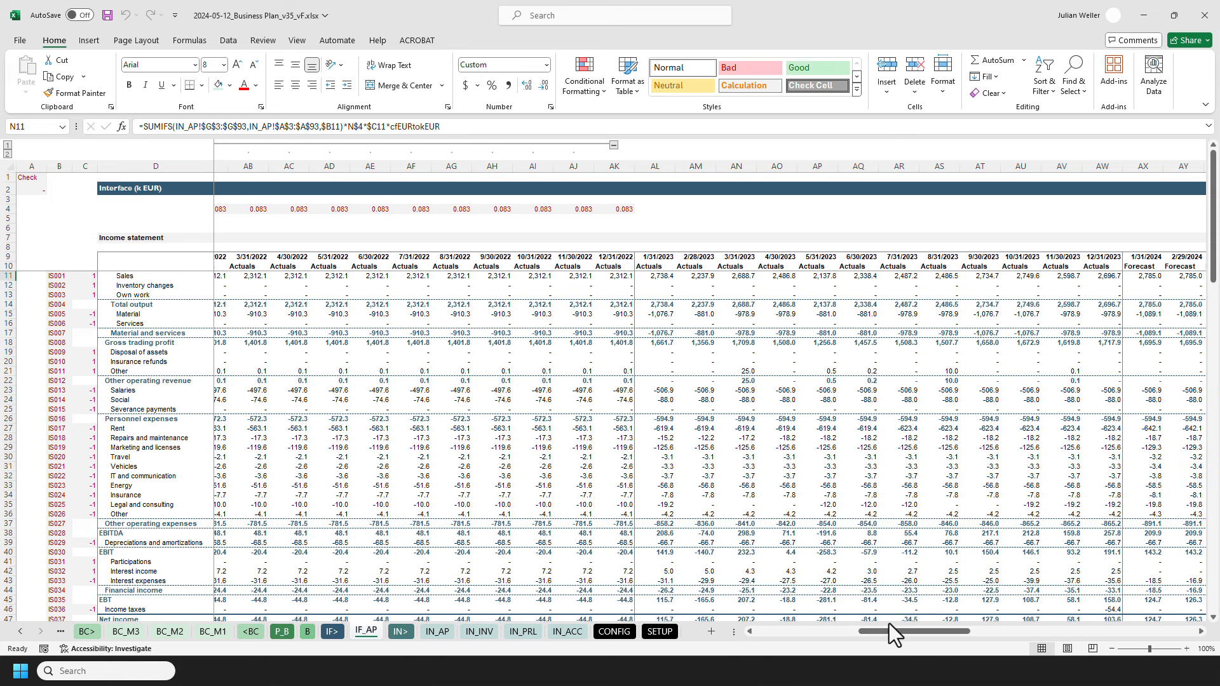
click(652, 163)
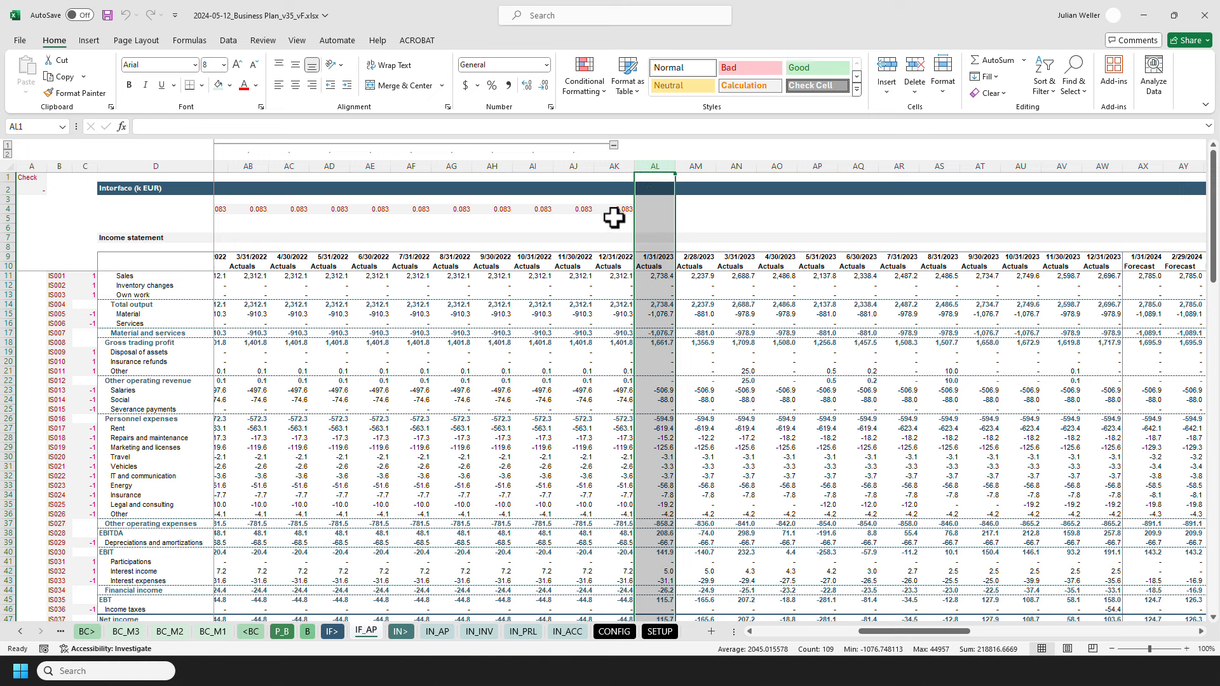
click(648, 276)
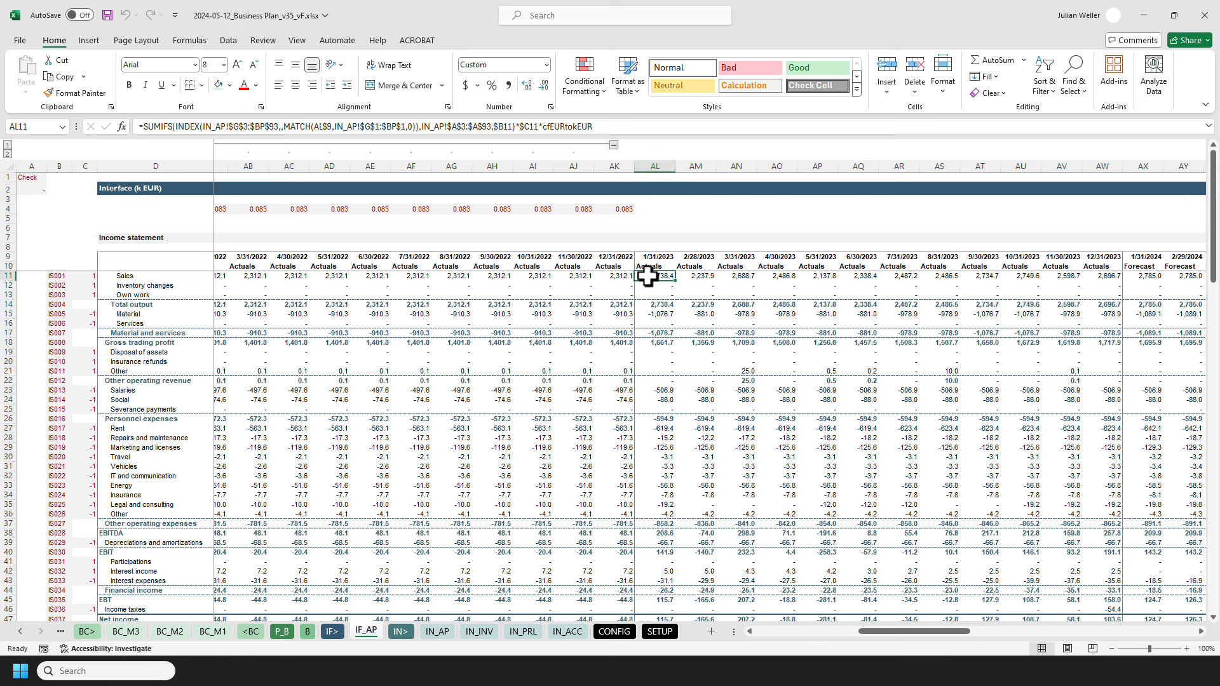
click(404, 127)
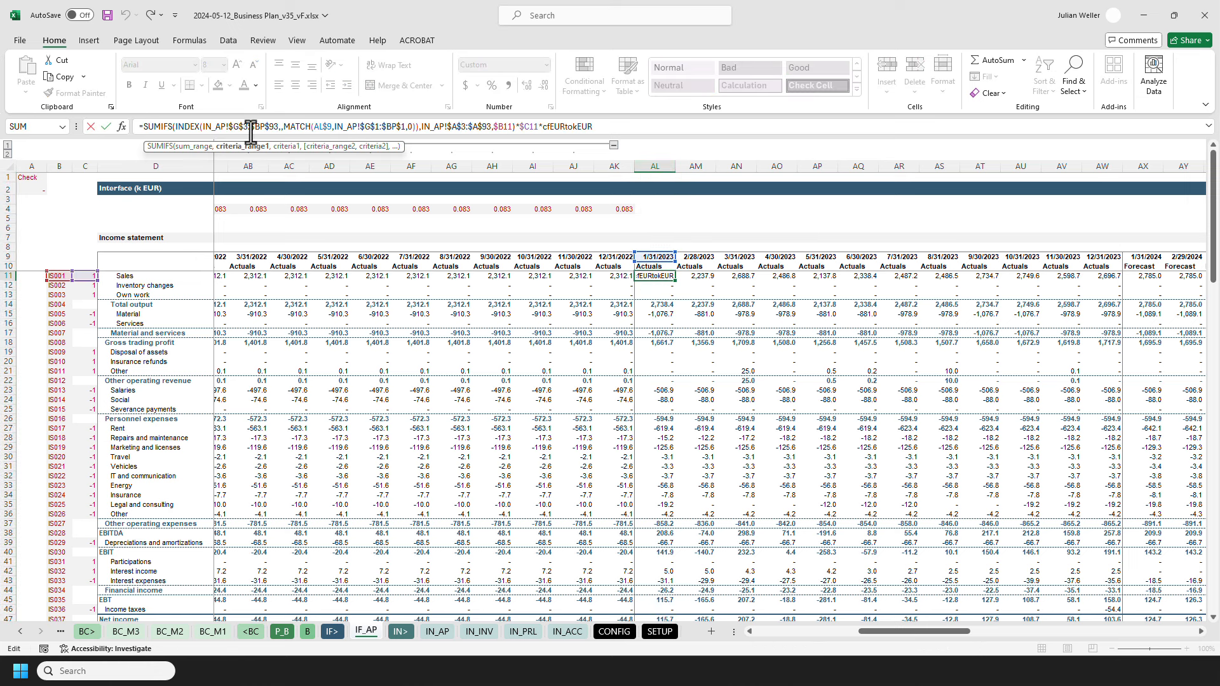
click(613, 126)
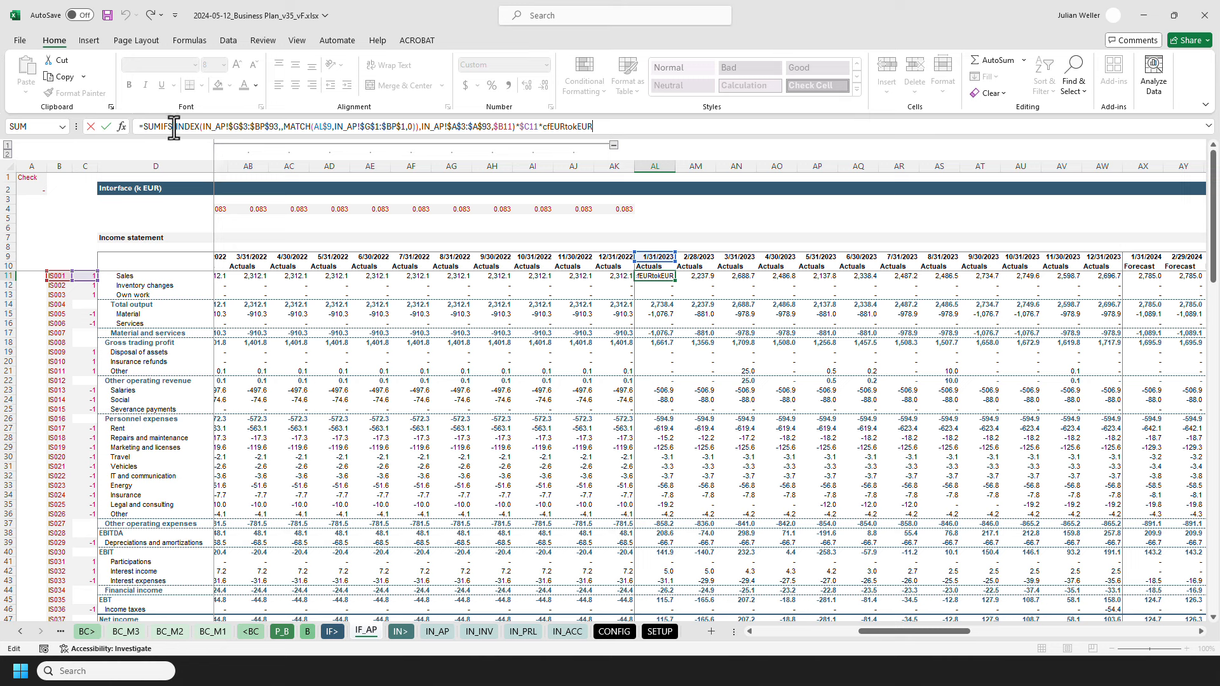
drag(174, 126, 421, 126)
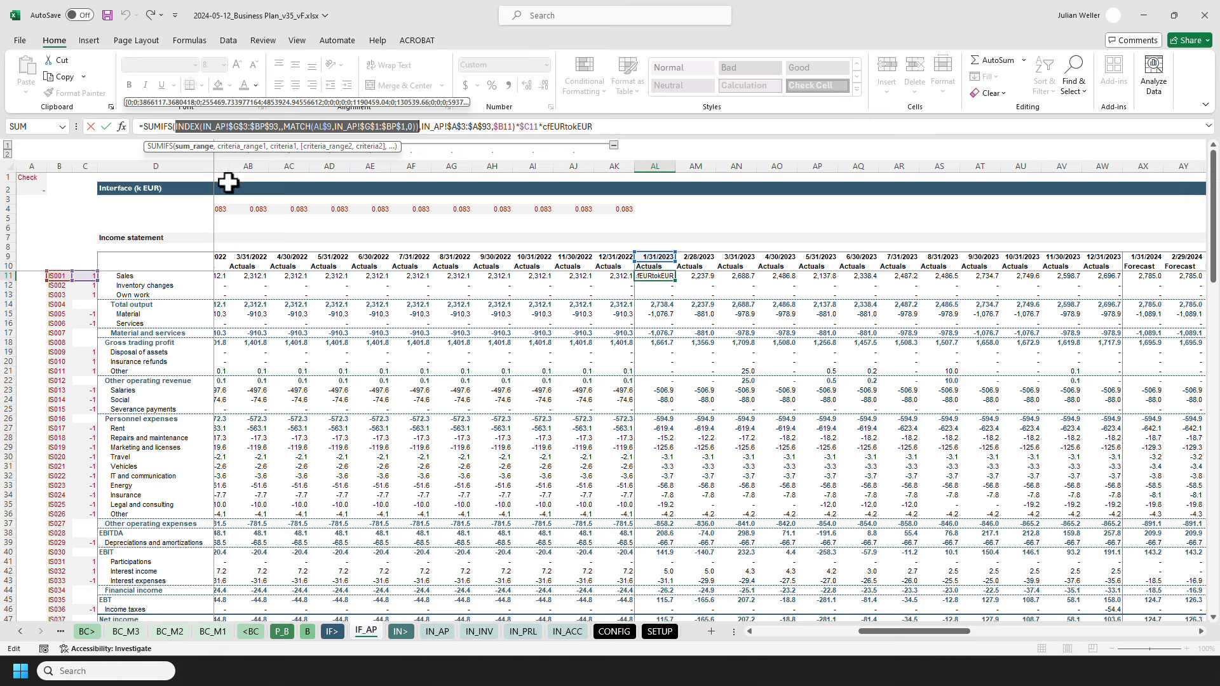
Step: Examine the INDEX array IN_AP!$G$3:$BP$93 and the empty row number argument in the AL11 formula
click(233, 131)
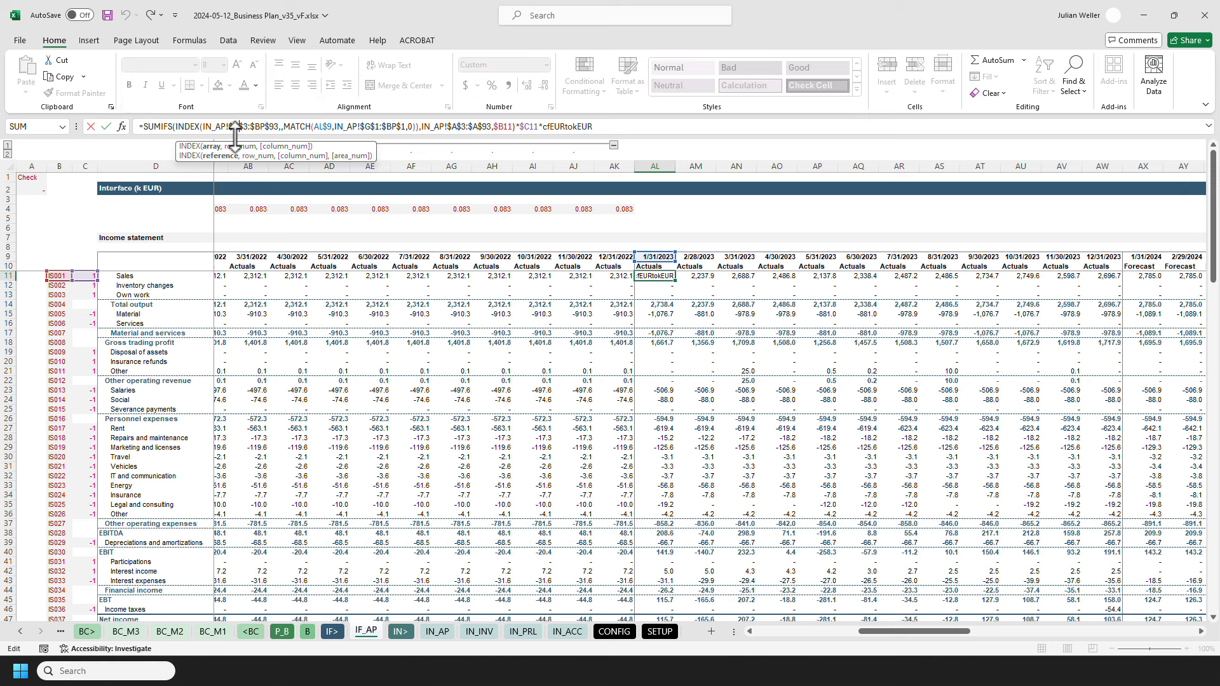
click(281, 127)
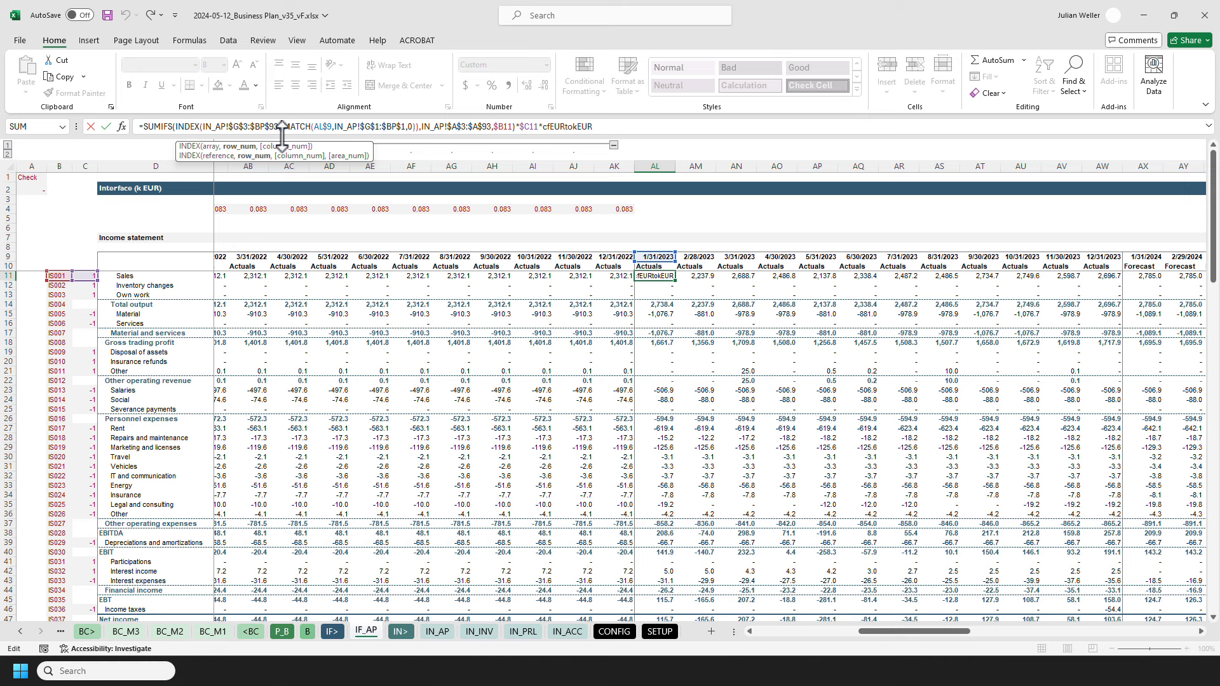
drag(201, 125, 281, 125)
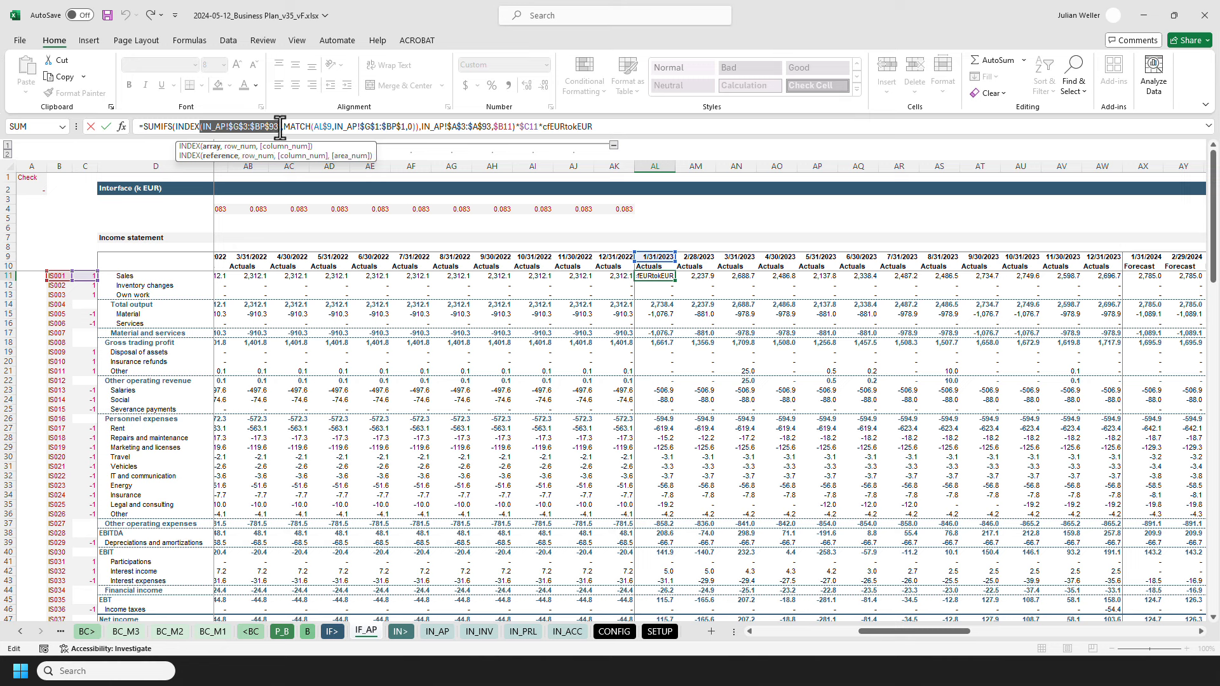
click(280, 125)
text(,)
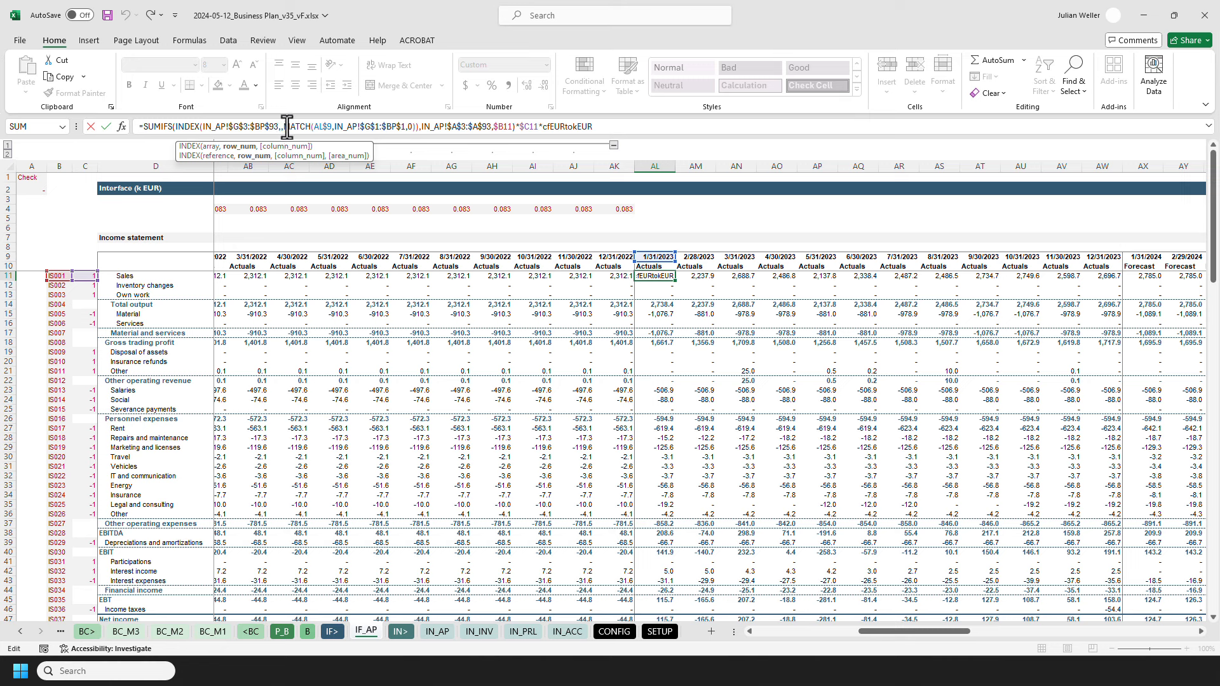
Step: Review the MATCH column argument, criteria range and cfEURtokEUR factor in the AL11 formula, and exit without changes
drag(287, 125, 418, 125)
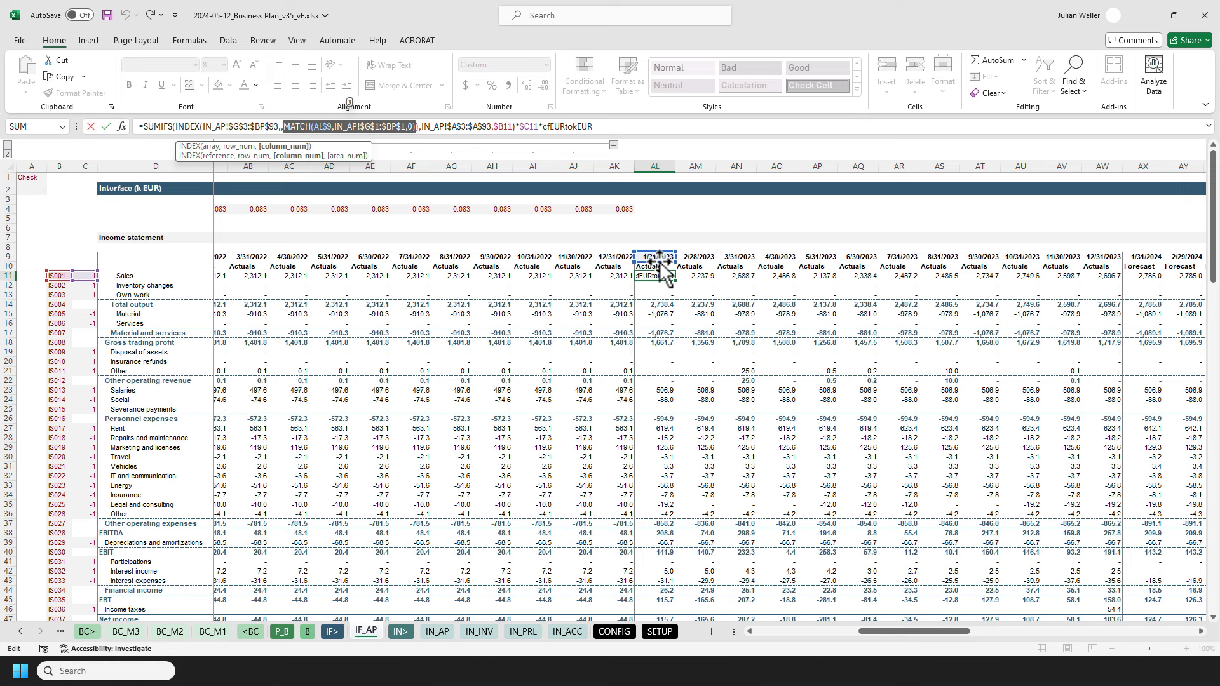
click(434, 127)
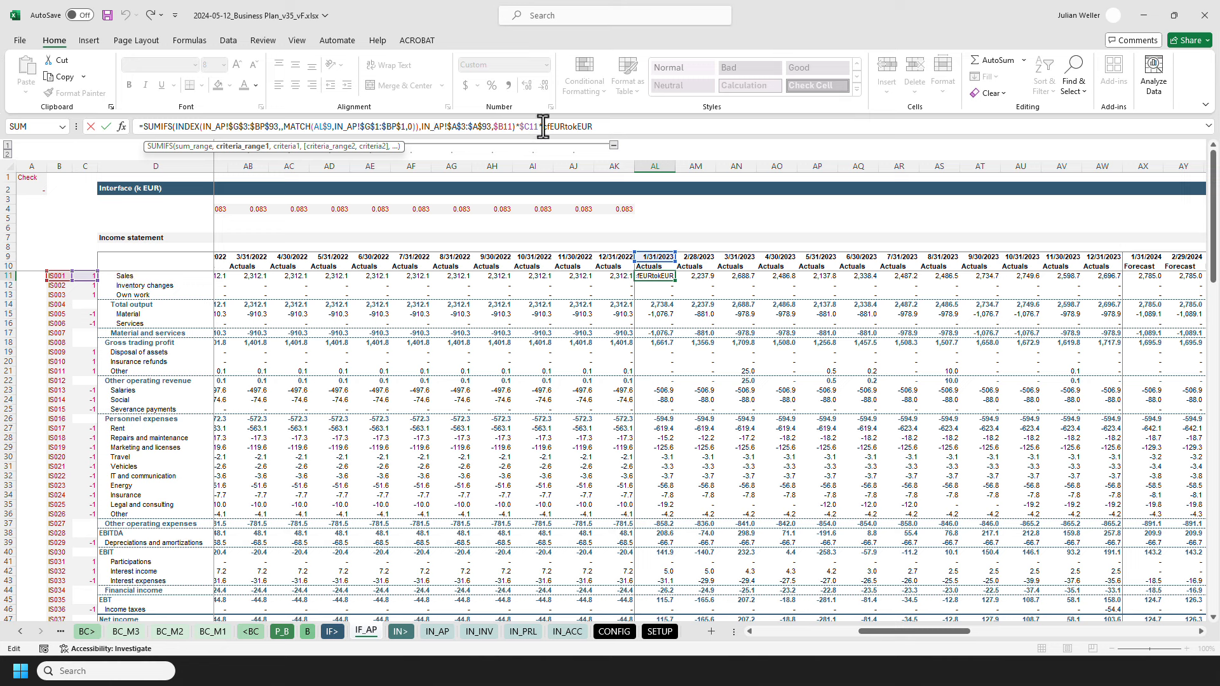
drag(544, 127, 621, 124)
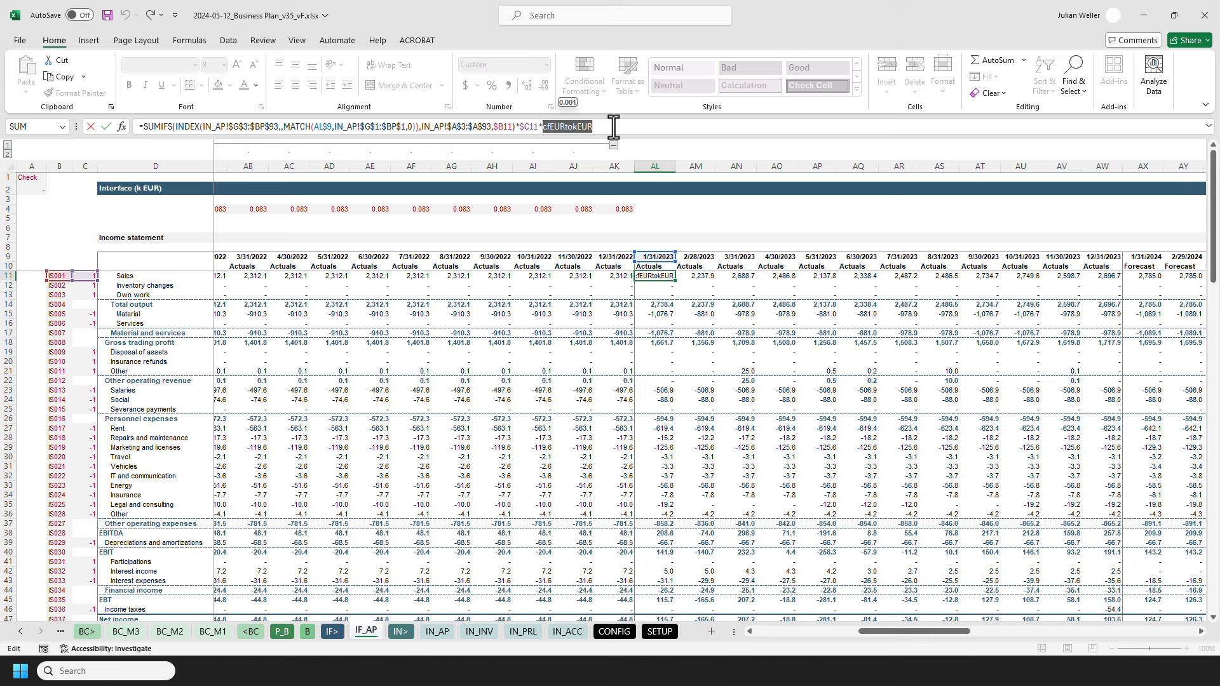
key(Escape)
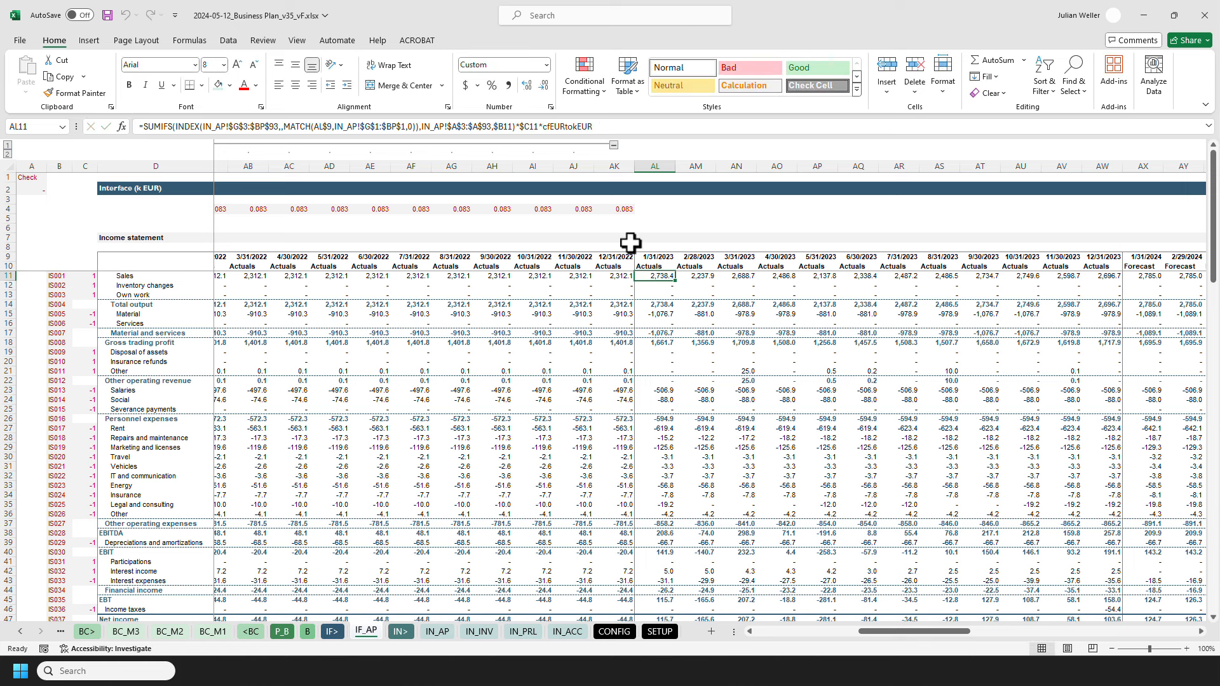
Step: Check the 1/31/2023 subtotal formulas for Total output and Material and services, and view the remaining income statement lines
click(644, 304)
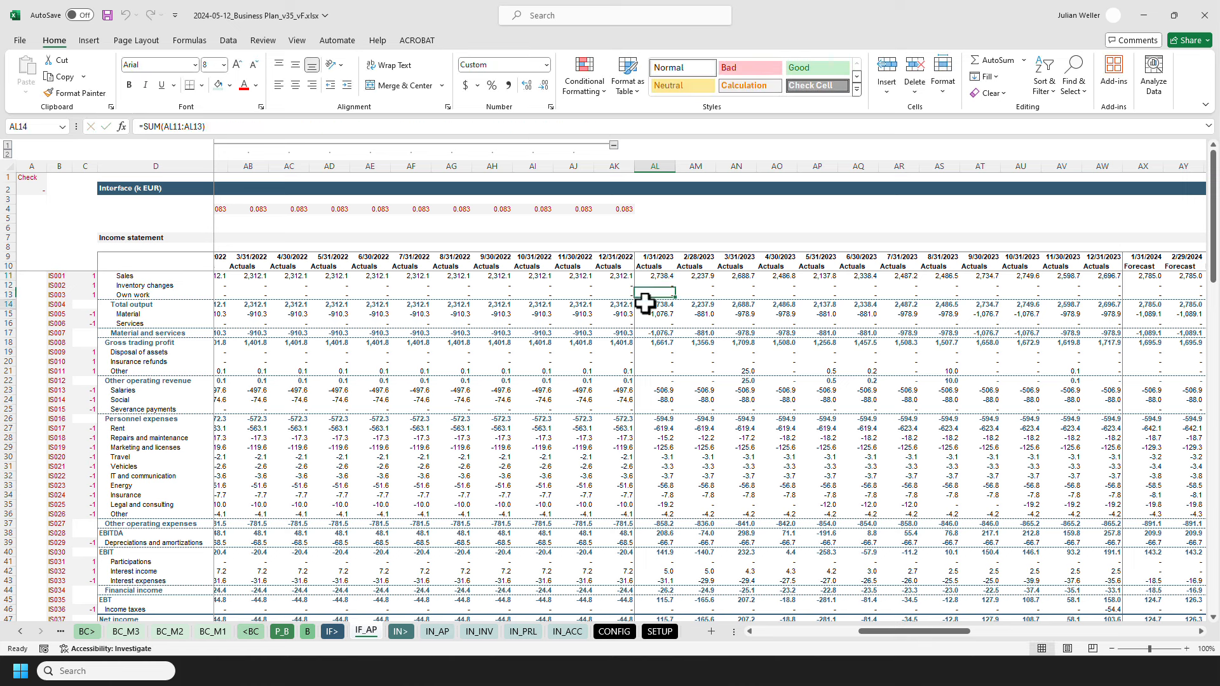
key(F2)
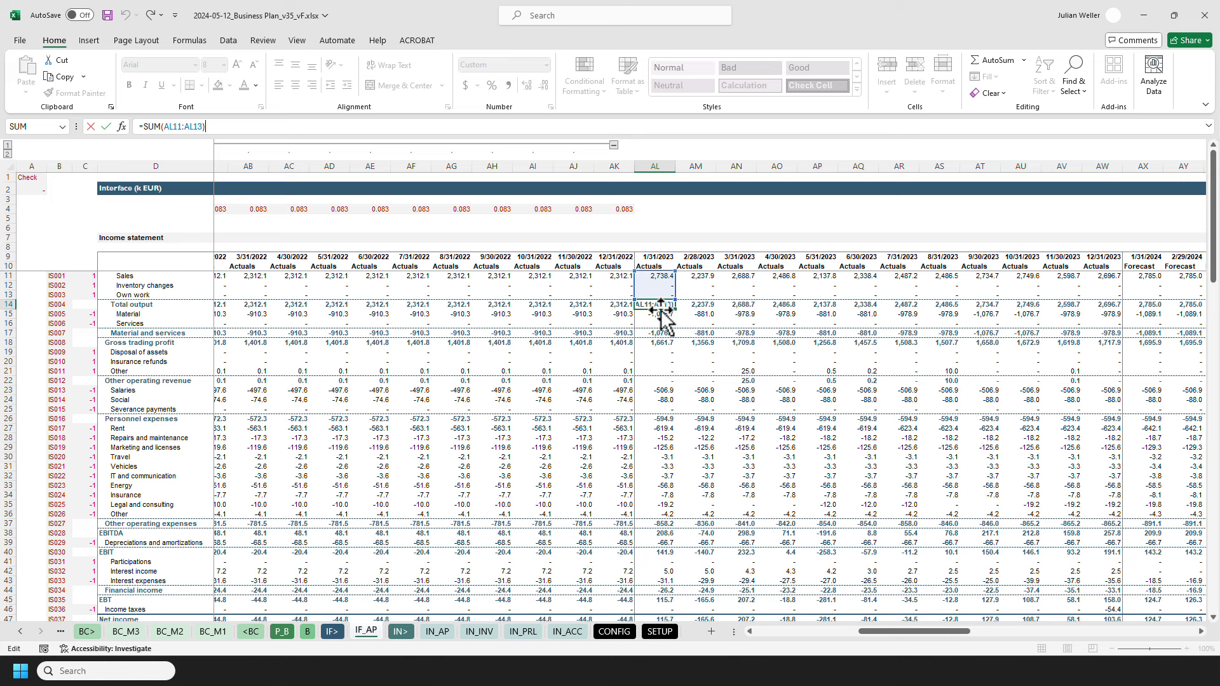
click(645, 332)
key(F2)
key(Escape)
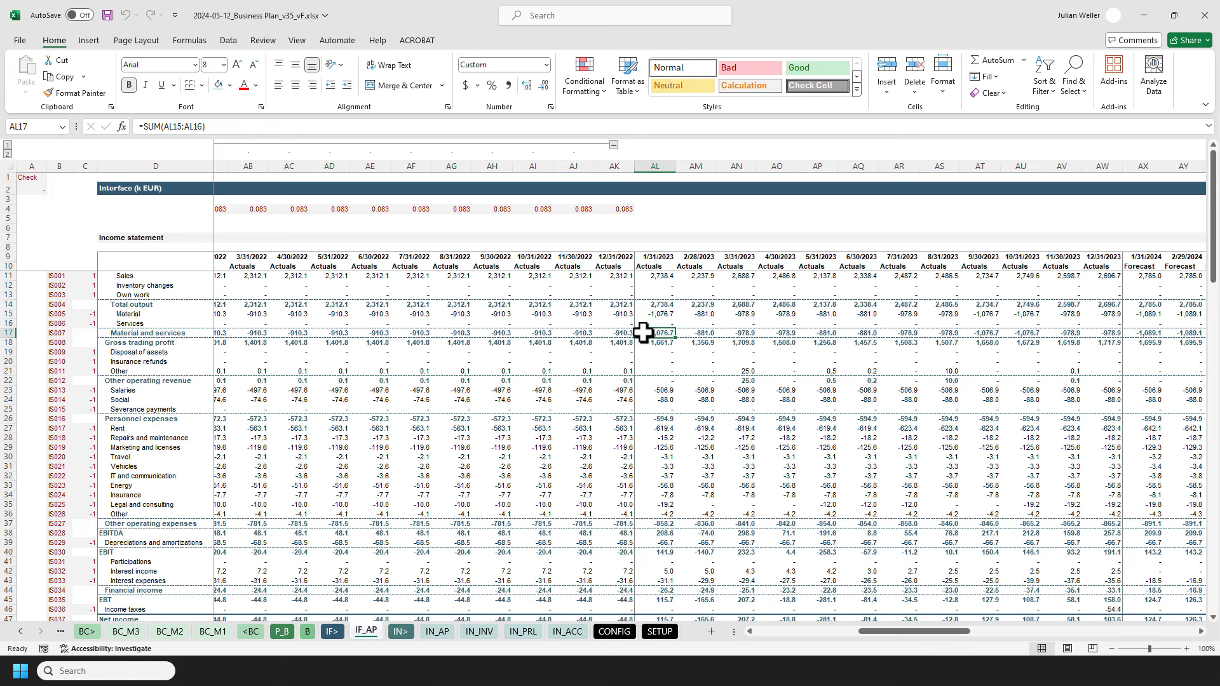
scroll(645, 332, down, 5)
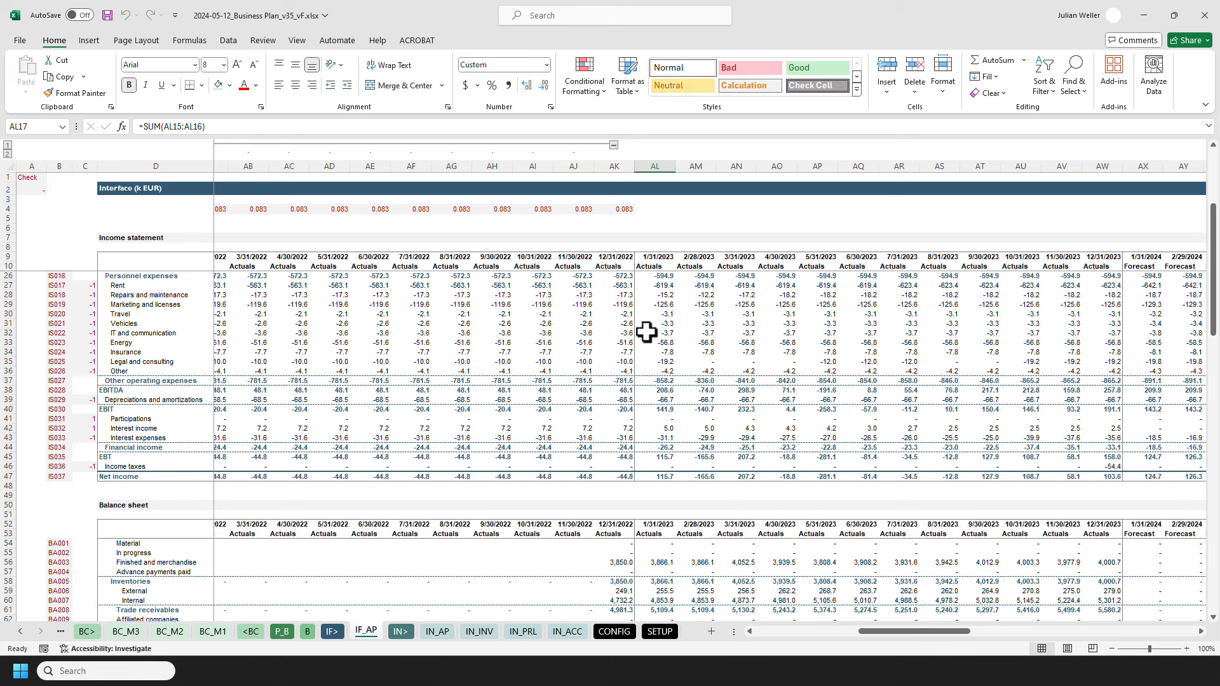
Step: Check the 1/31/2023 formulas for Interest income, Vehicles, Income taxes and balance sheet Material, and view the remaining balance sheet lines
click(655, 428)
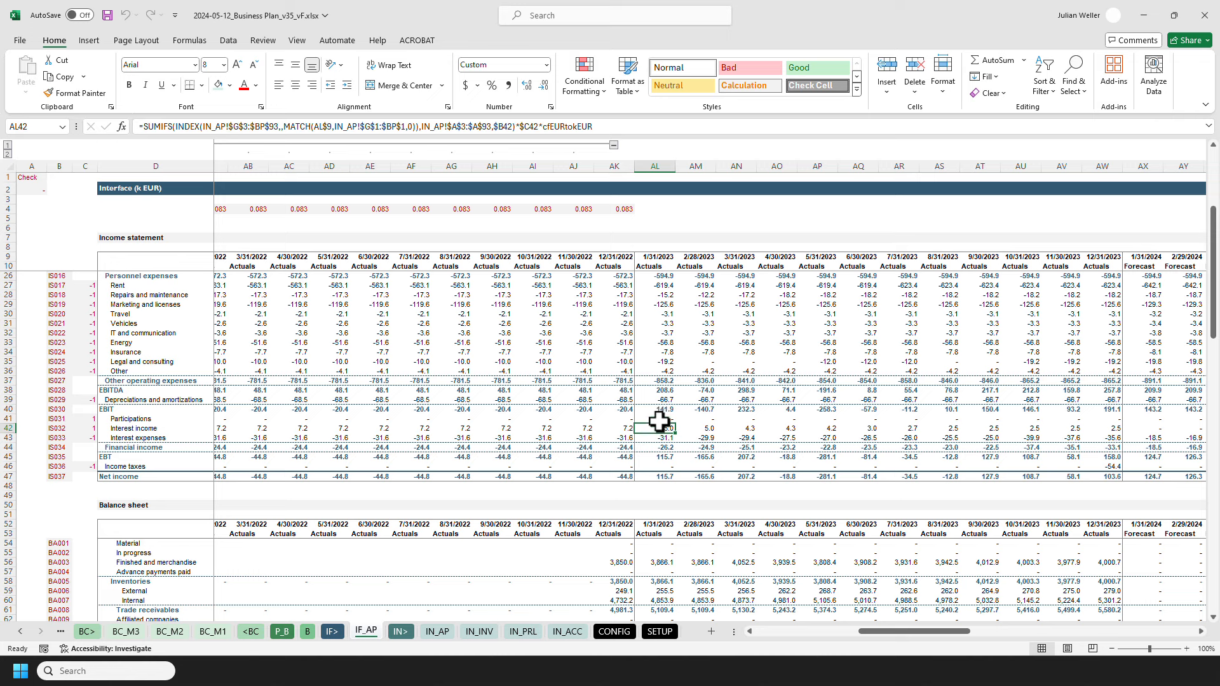
click(655, 325)
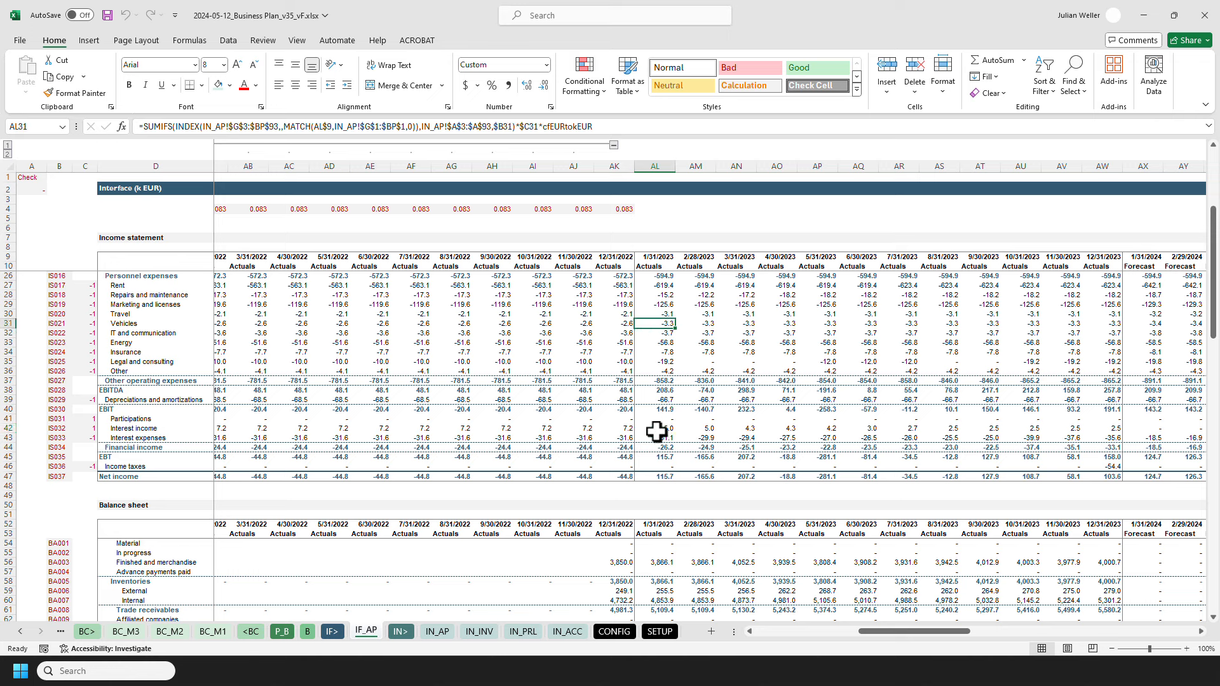
click(656, 466)
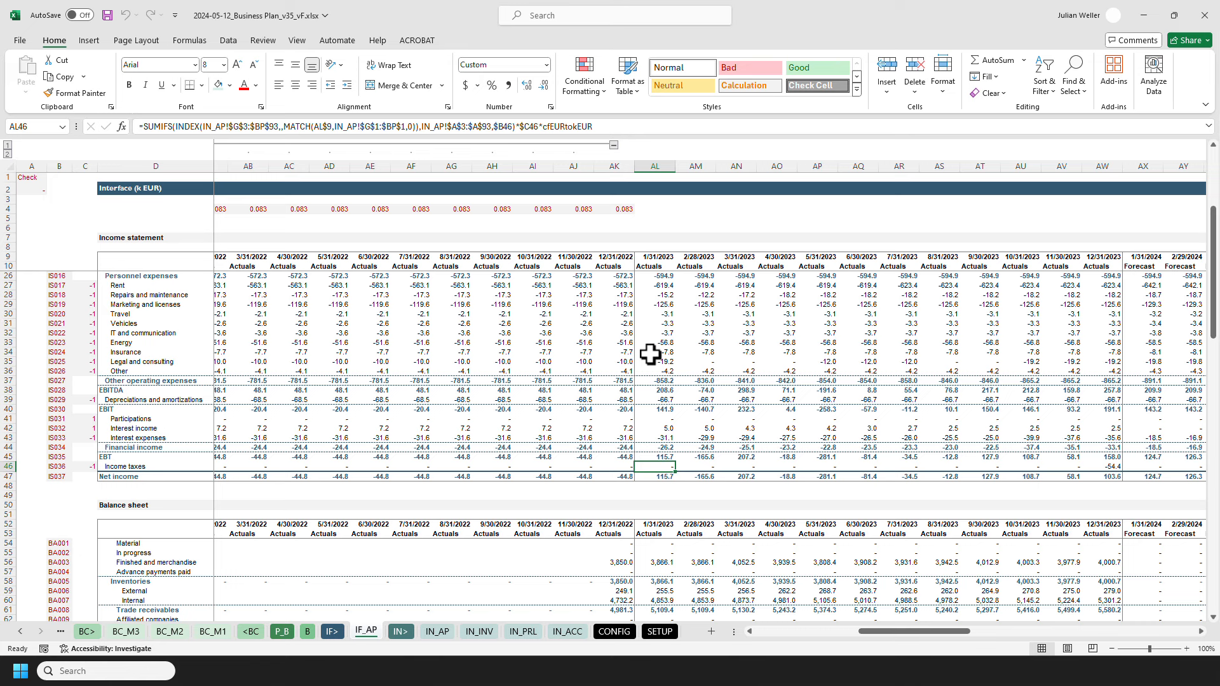
scroll(650, 354, down, 6)
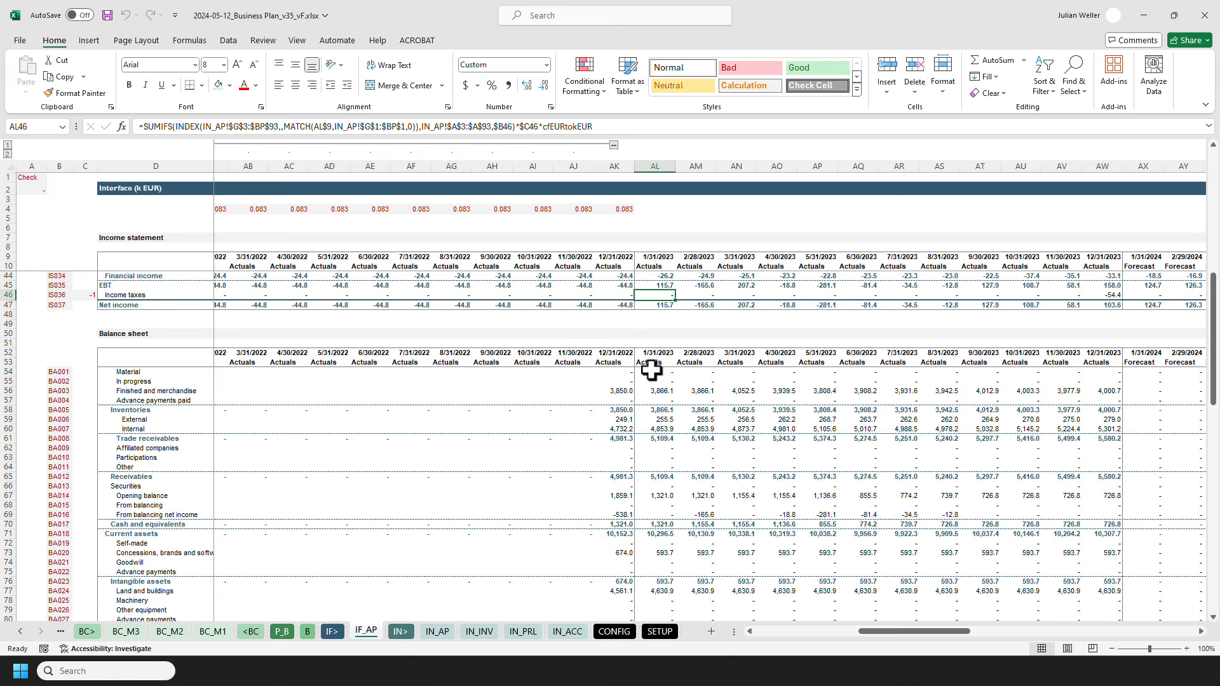
click(651, 370)
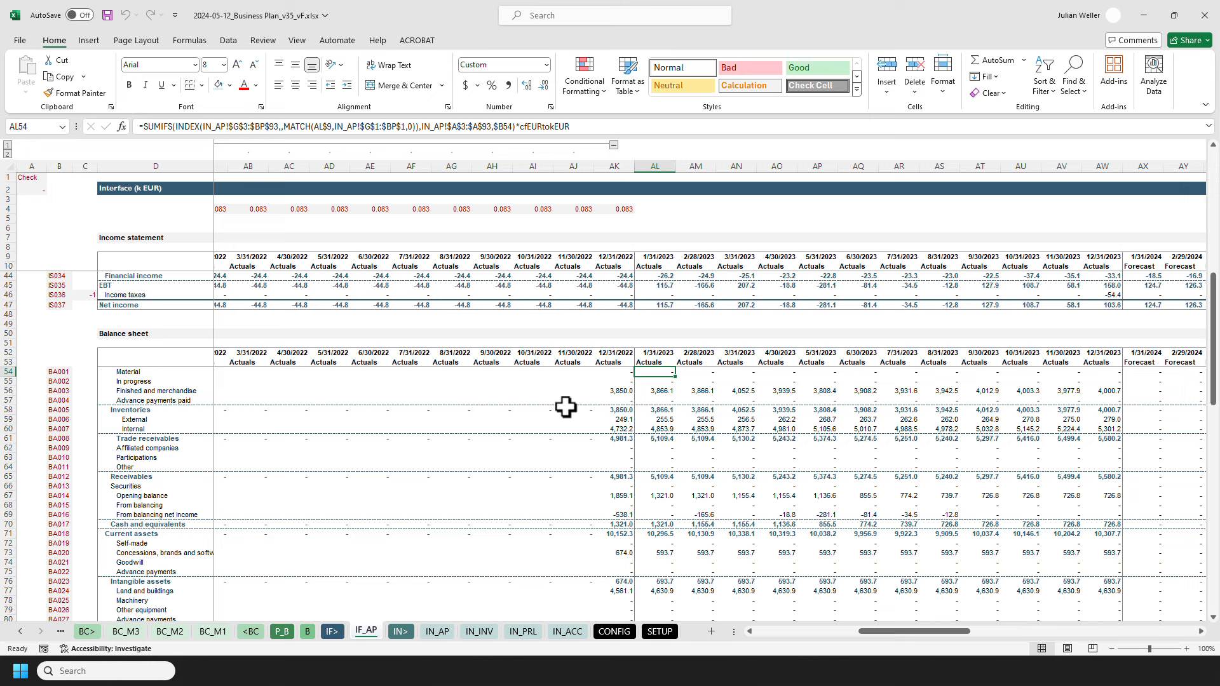
scroll(582, 411, down, 11)
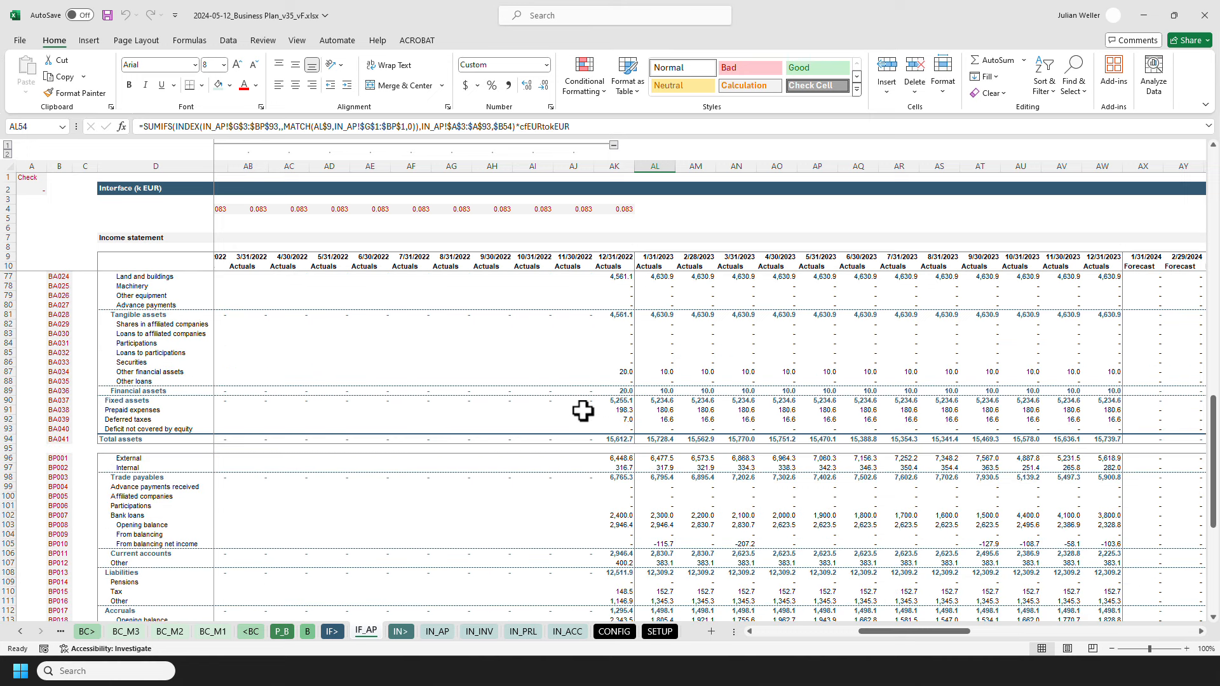
scroll(582, 411, down, 7)
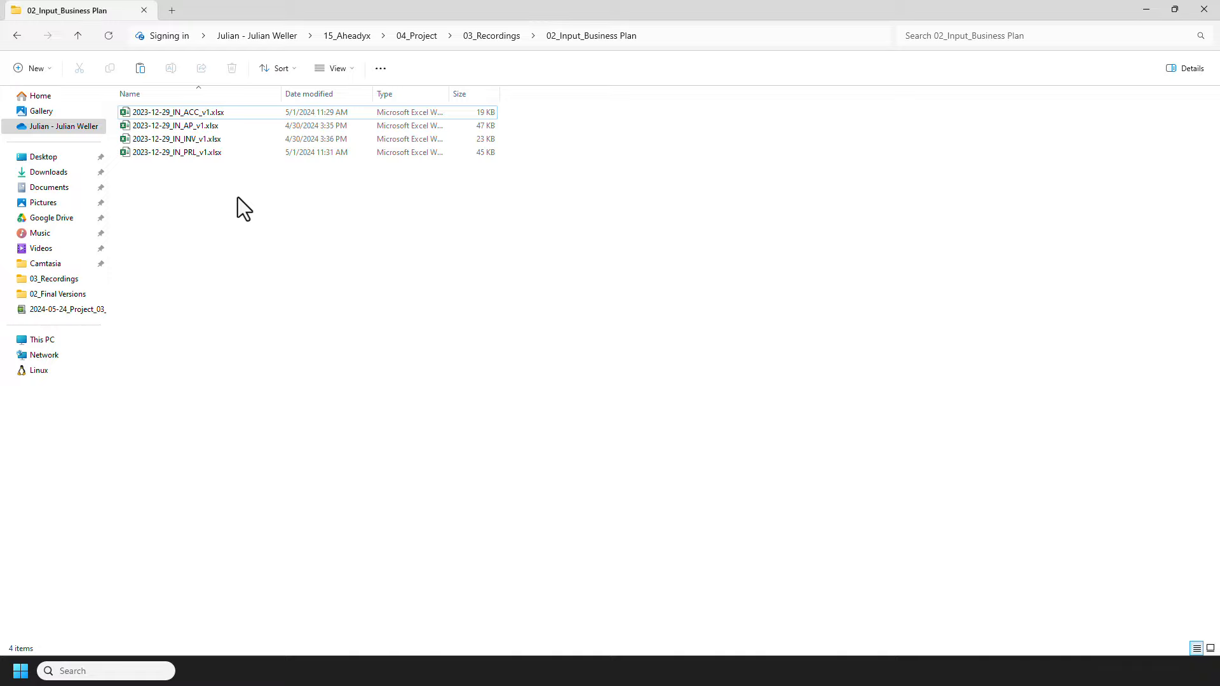
Step: Review the four input files in the 02_Input_Business Plan folder, and switch to the workbook 2024-01-01_Business Plan_REC_v2.xlsx
drag(238, 197, 236, 111)
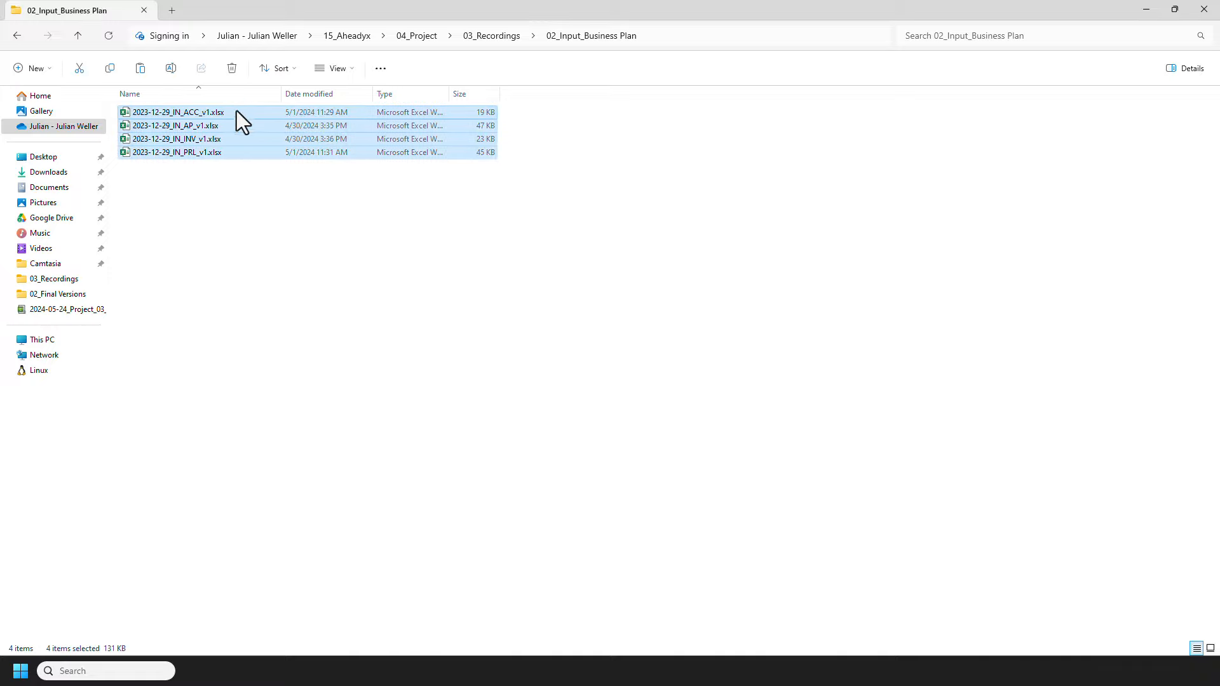
click(230, 190)
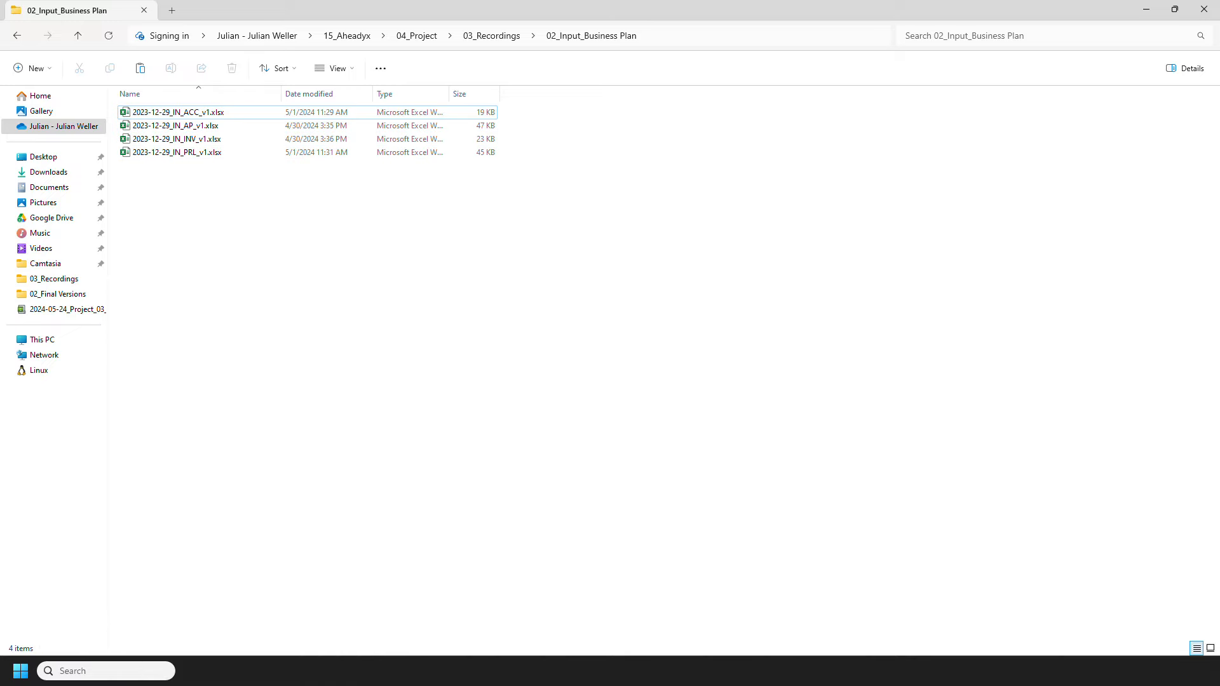
mouse_move(411, 671)
click(375, 626)
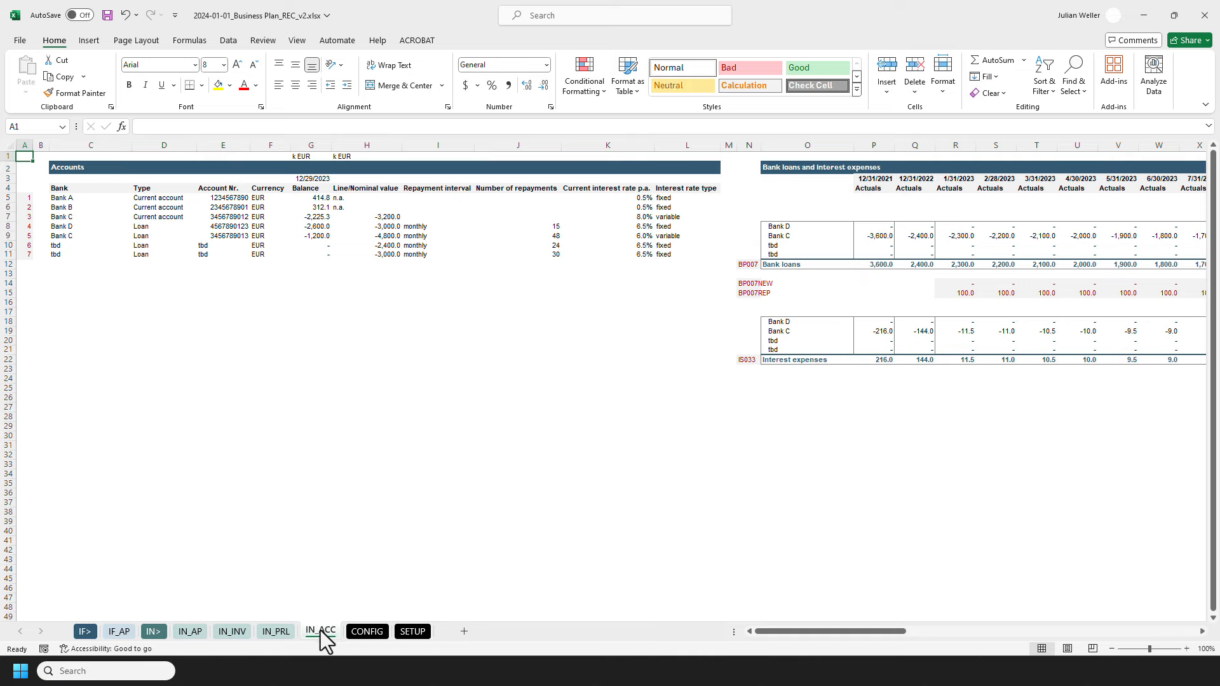
Step: Look through the IN_PRL, IN_INV and IN_AP input sheets, and open the empty IF_AP sheet
click(273, 632)
click(233, 632)
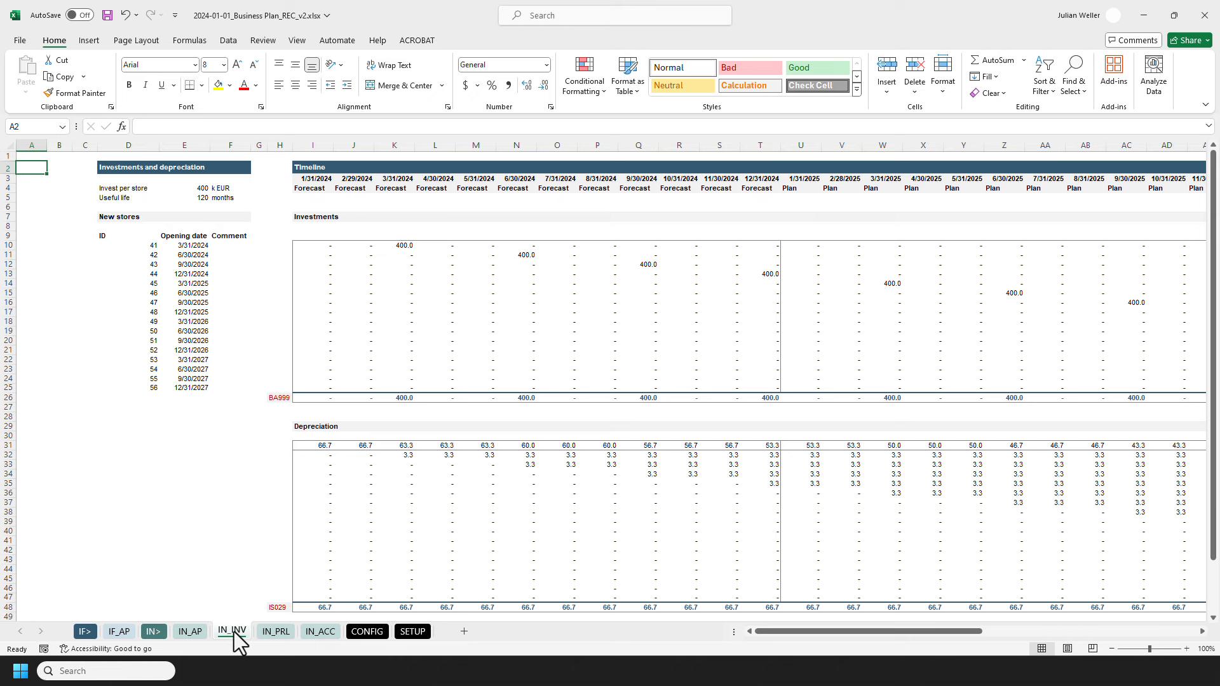
click(191, 631)
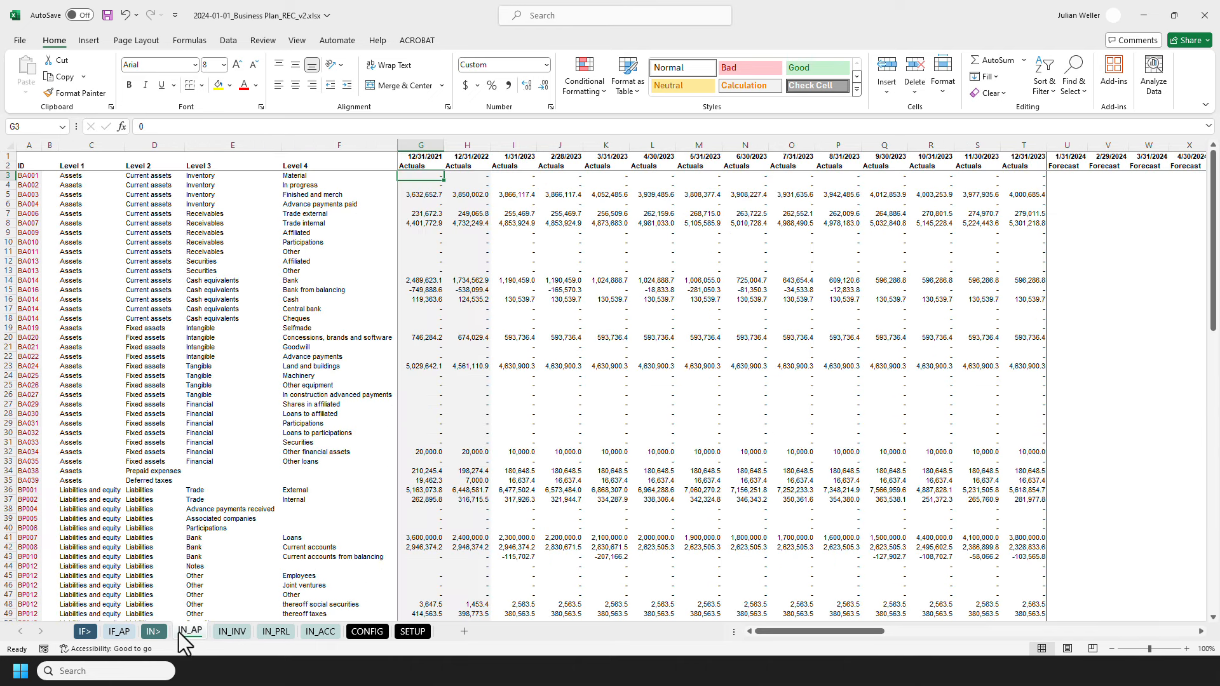
click(121, 631)
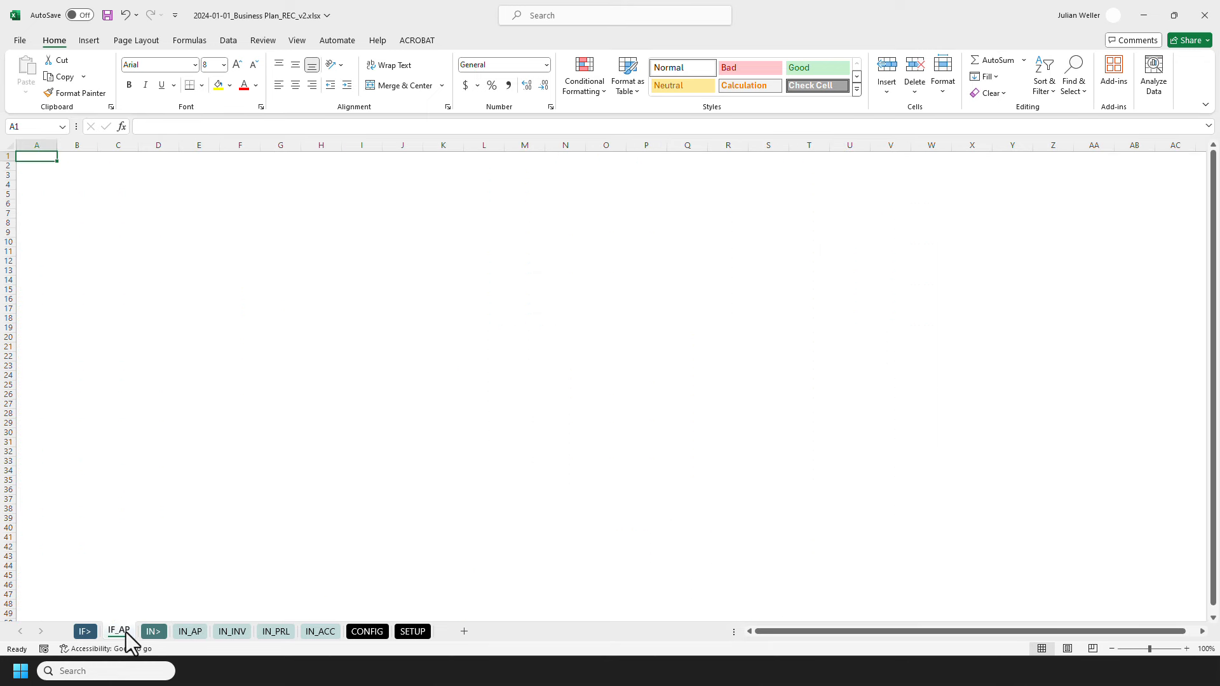
Step: Copy the full used range of the IF_AP sheet, through CS134, from the workbook 2024-05-12_Business Plan_v35_vF.xlsx
mouse_move(401, 671)
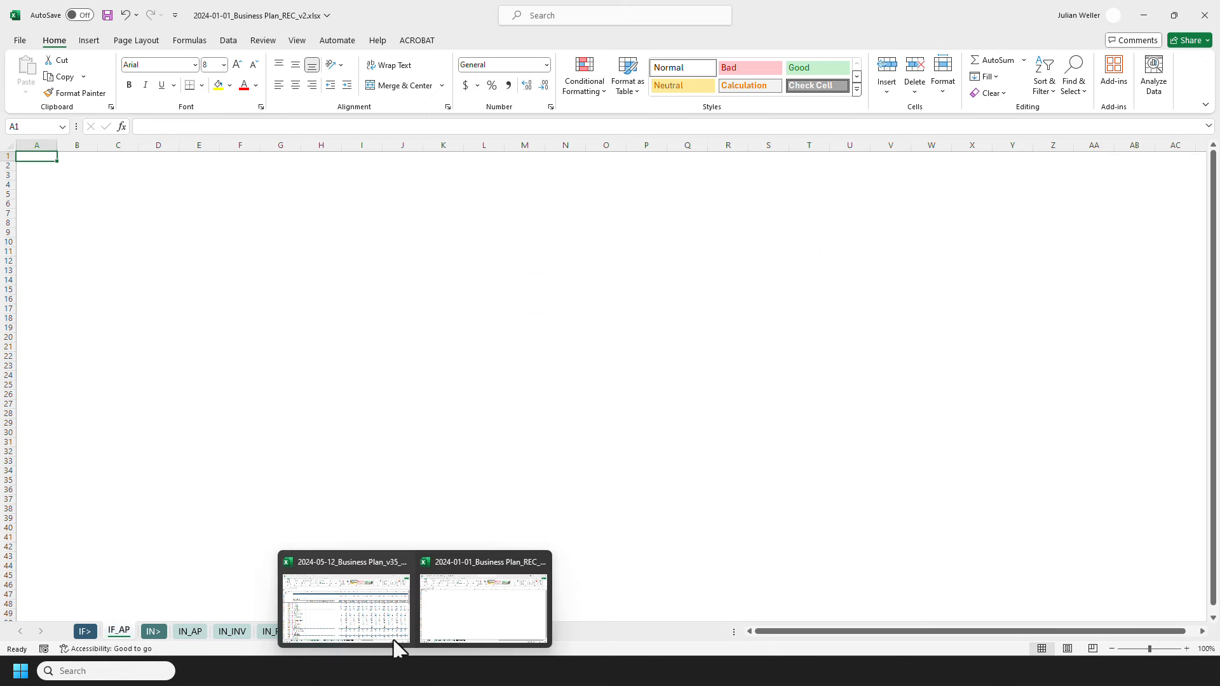
click(362, 597)
key(ctrl+End)
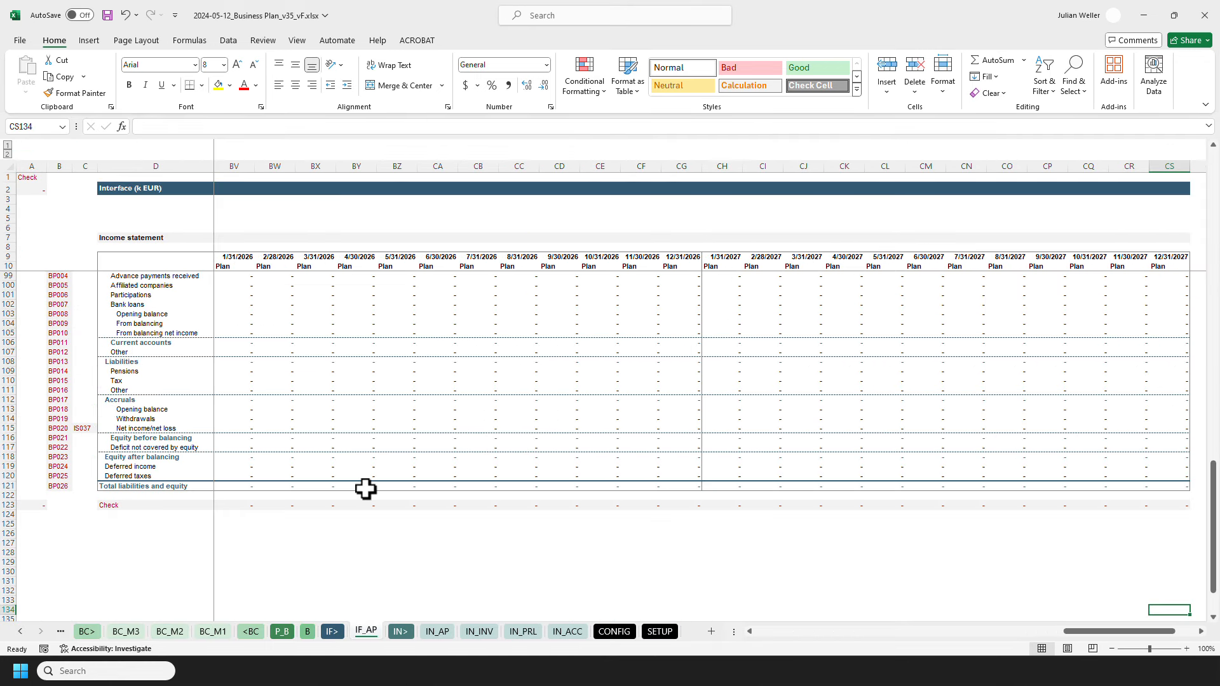
key(ctrl+shift+Left)
key(shift+Up)
key(shift+Up)
key(shift+Up)
key(shift+Up)
key(shift+Up)
key(shift+Up)
key(shift+Up)
key(shift+Up)
key(shift+Up)
key(shift+Up)
key(shift+Up)
key(shift+Up)
key(shift+Up)
key(shift+Up)
key(shift+Up)
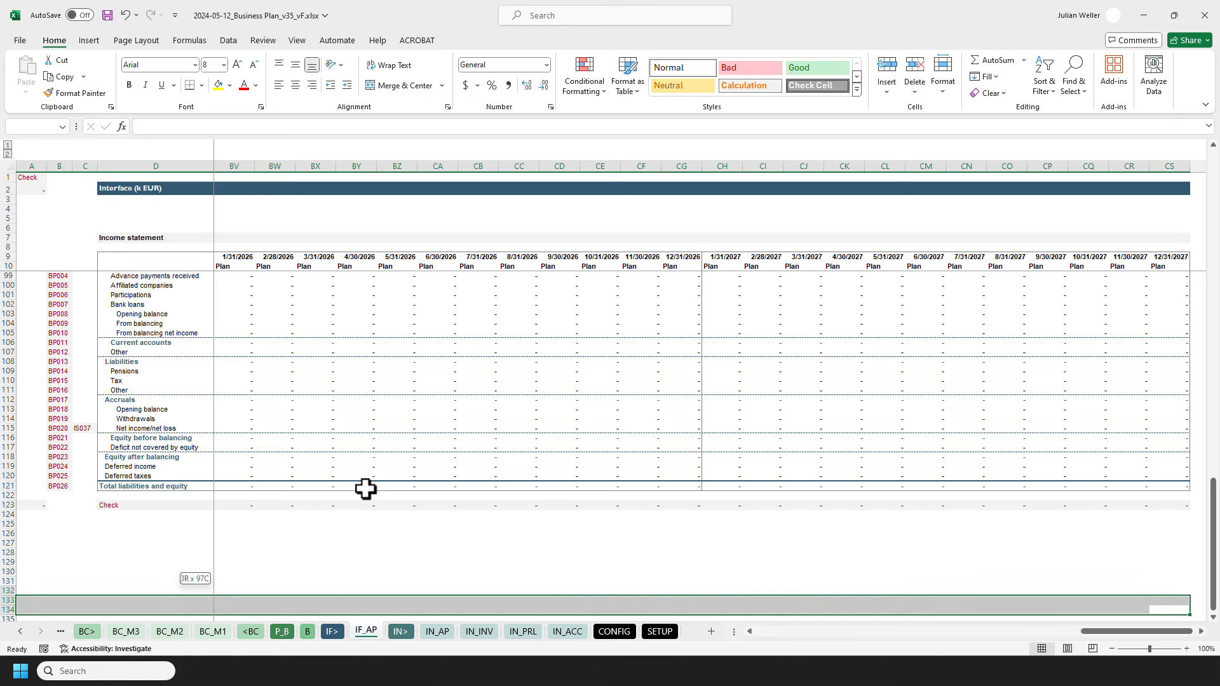
key(ctrl+shift+Up)
key(ctrl+shift+Up)
key(ctrl+shift+Up)
key(ctrl+shift+Up)
key(ctrl+shift+Up)
key(ctrl+shift+Up)
key(ctrl+shift+Up)
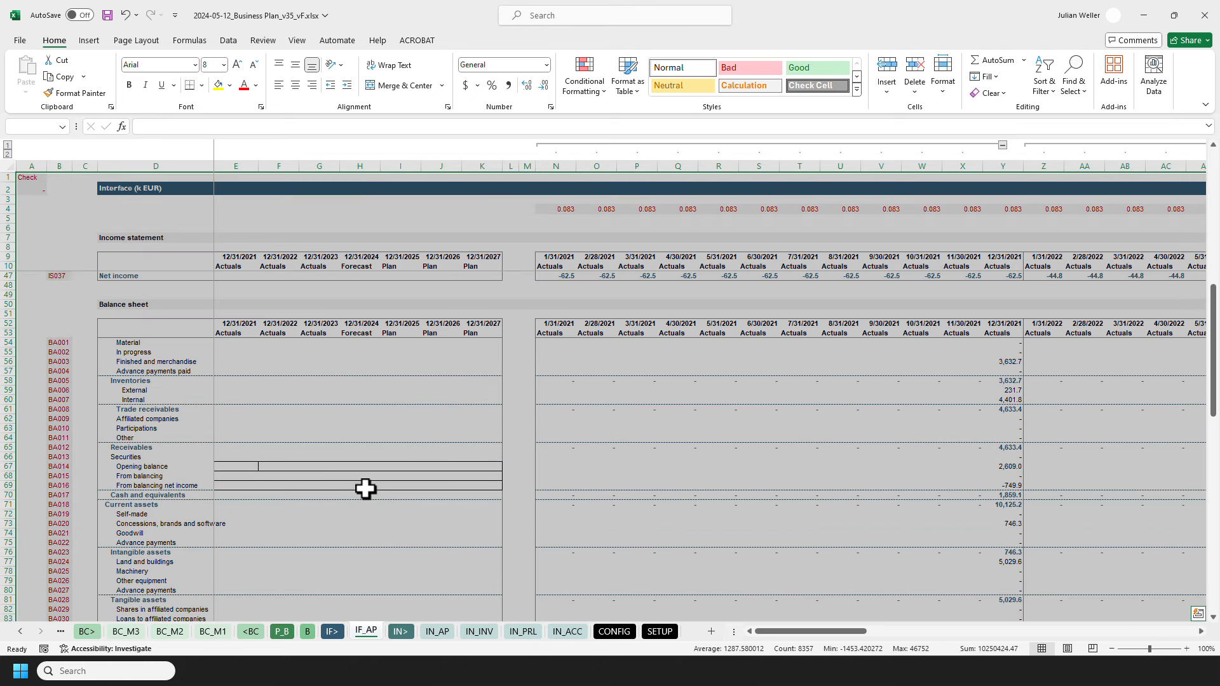
key(ctrl+c)
Step: Paste only the formats and the column widths of the copied range into IF_AP of 2024-01-01_Business Plan_REC_v2.xlsx, starting at A1
key(ctrl+Tab)
key(ctrl+alt+v)
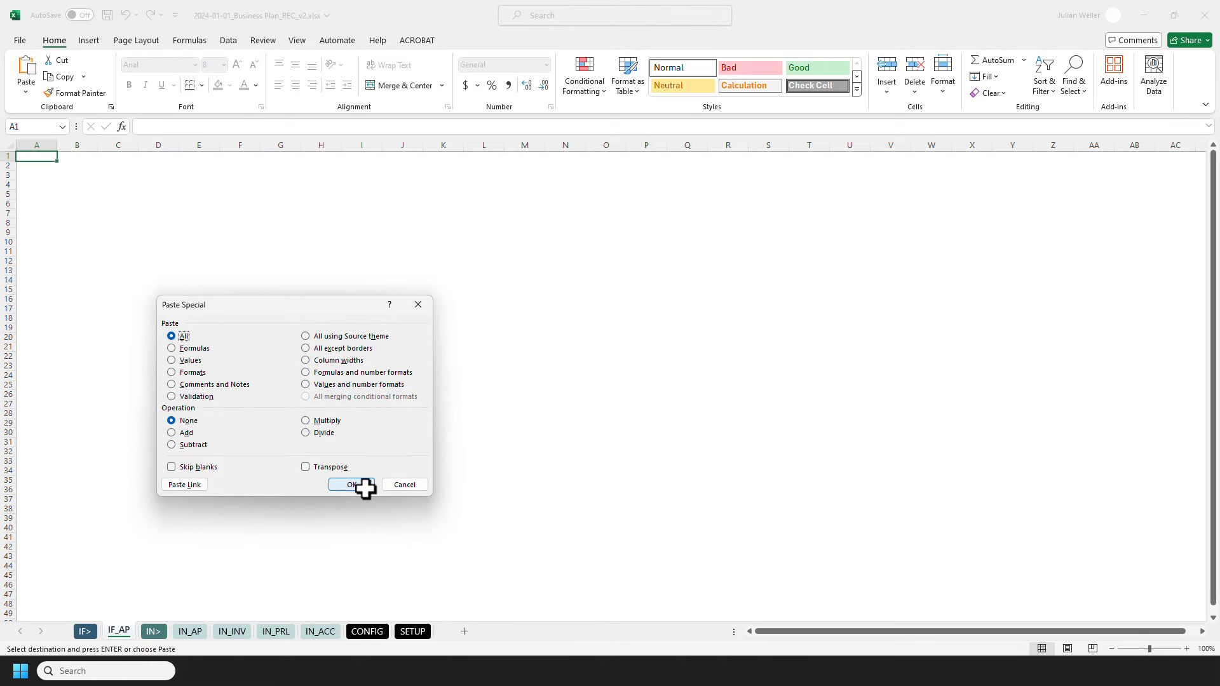
key(t)
click(365, 487)
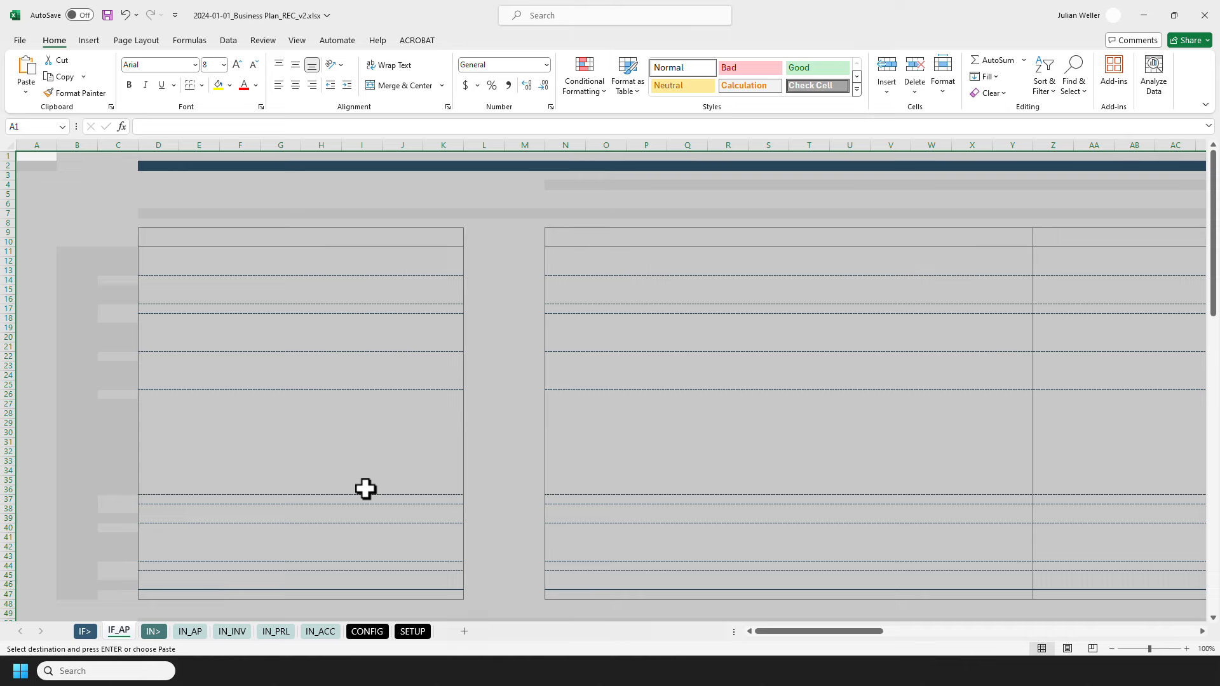
key(ctrl+alt+v)
key(w)
click(366, 488)
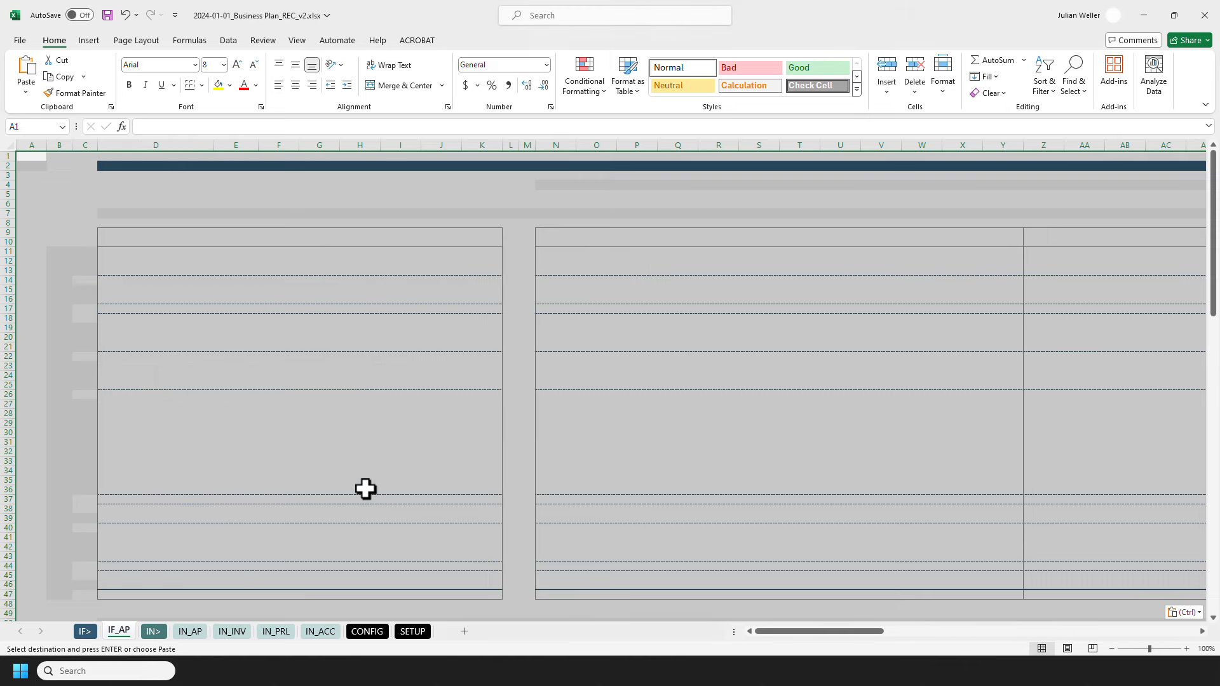
Step: Paste the formulas of the copied range into IF_AP, using the workbook's existing versions of all conflicting names
key(ctrl+alt+v)
key(f)
click(365, 487)
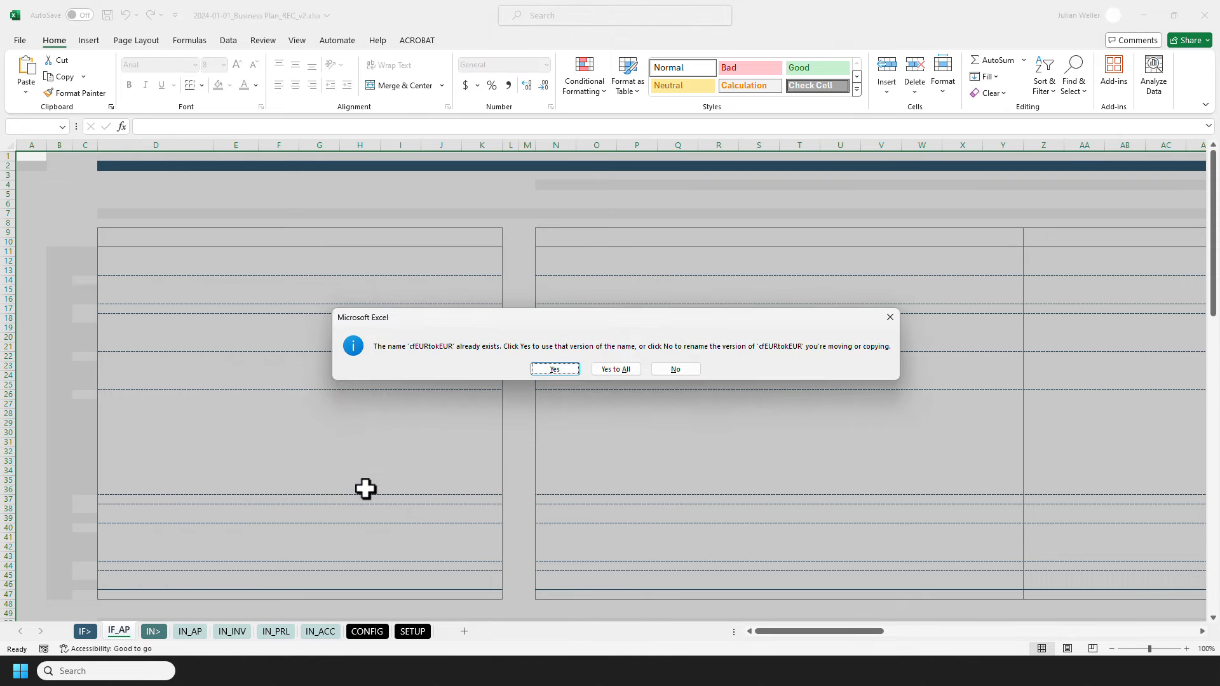
key(Tab)
key(Return)
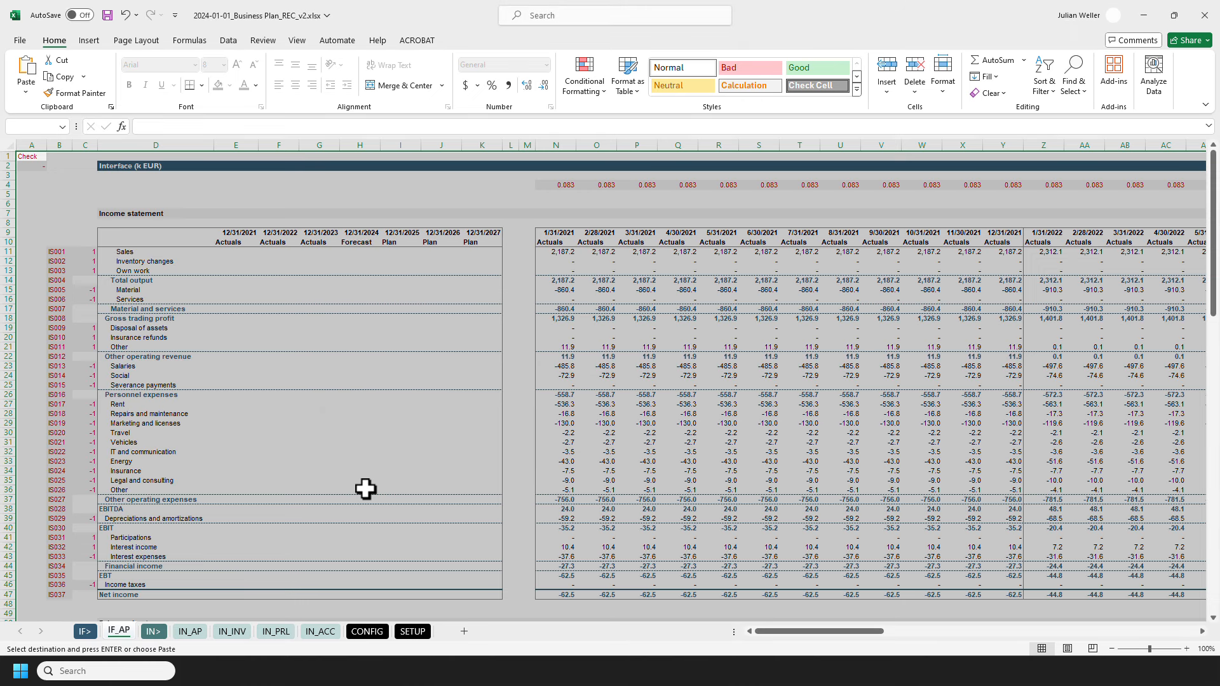
key(ctrl+Home)
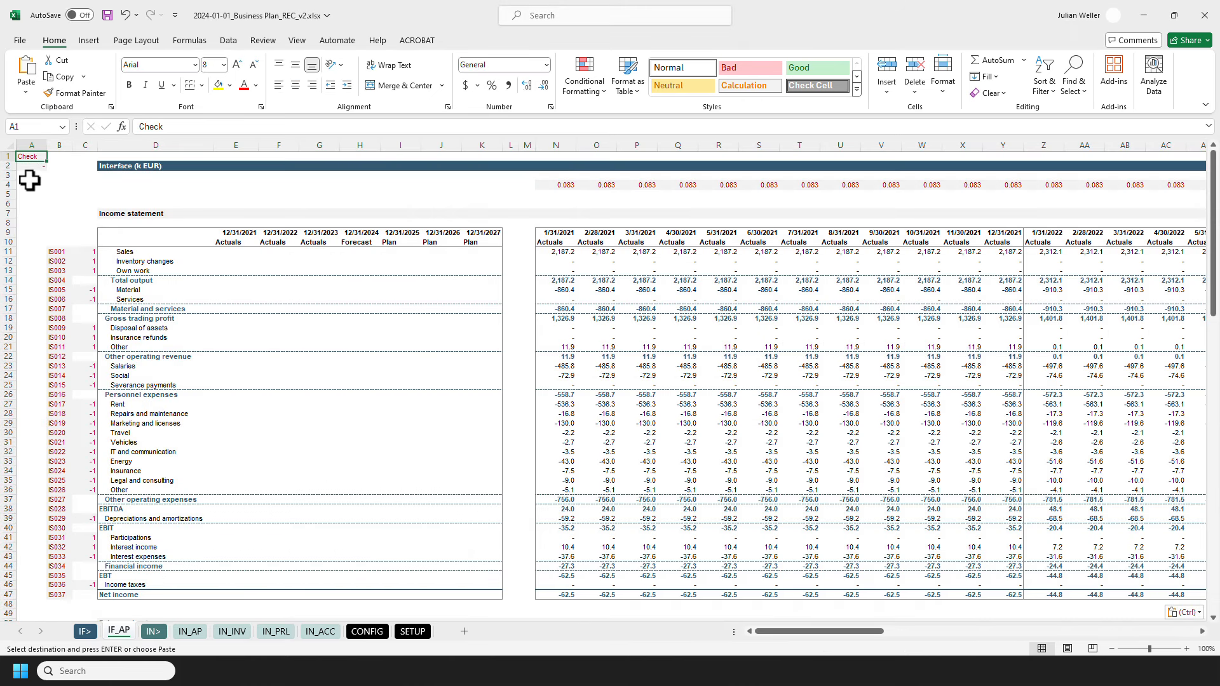
Step: Slightly increase the height of row 2, which holds the Interface (k EUR) title bar, and return to A1
click(10, 167)
drag(11, 173, 11, 173)
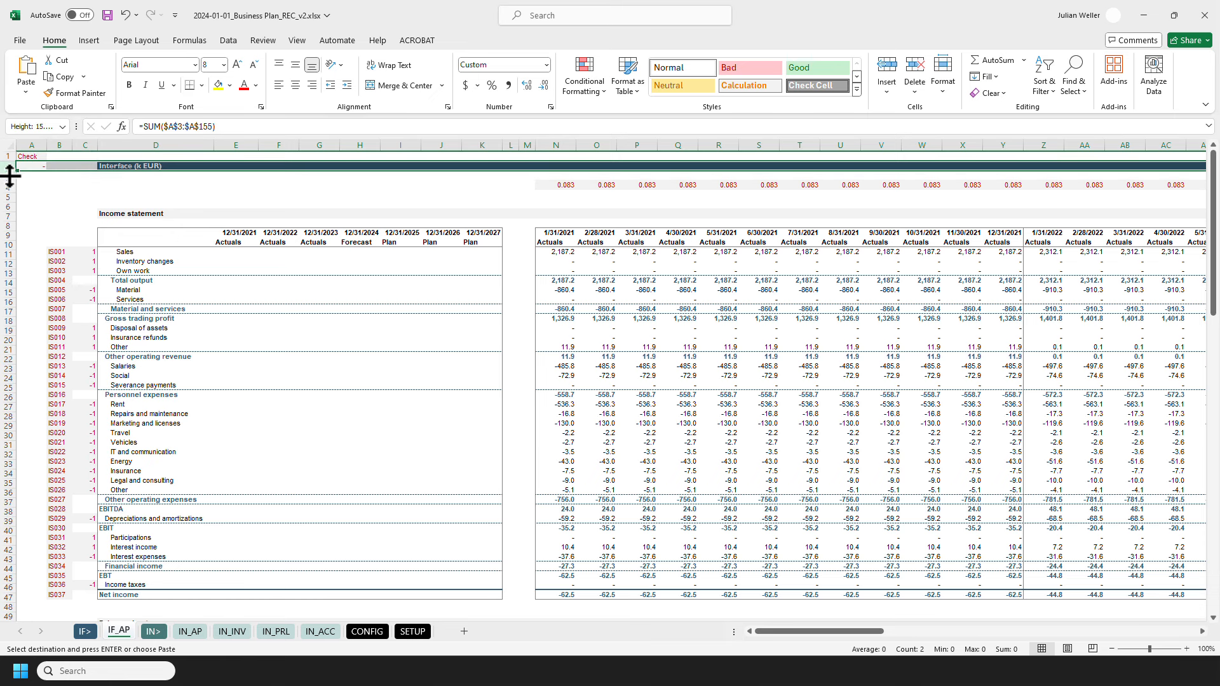
key(ctrl+Home)
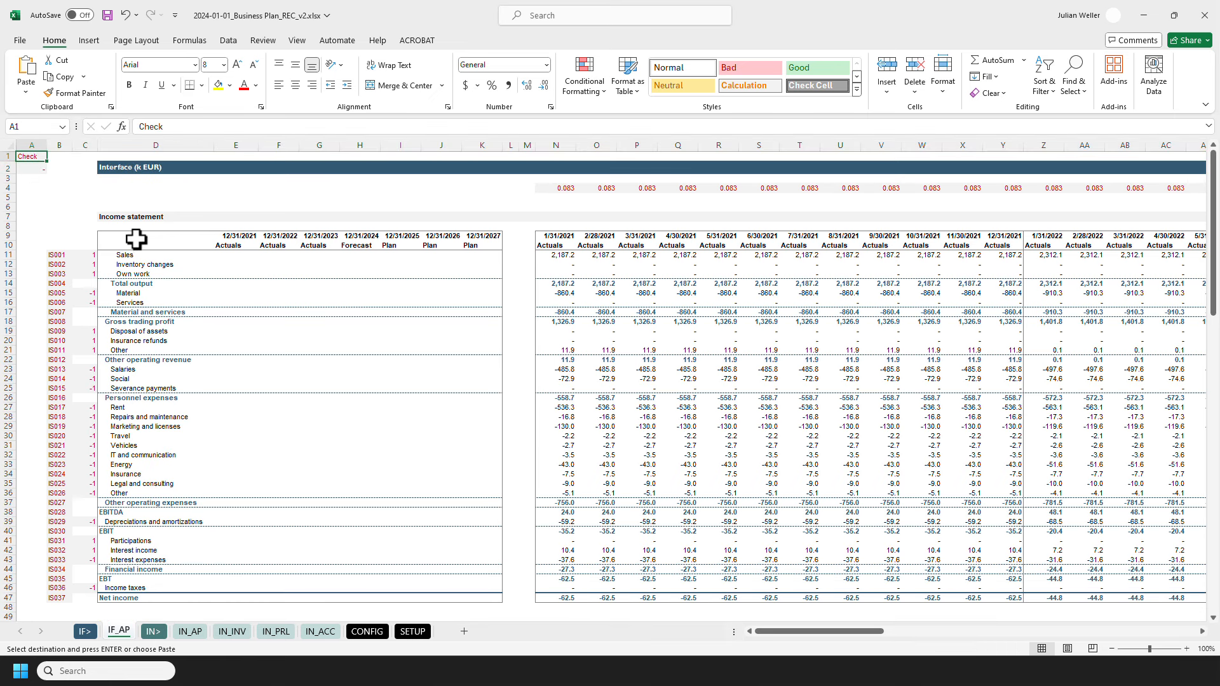
Step: Freeze the panes of IF_AP at cell E11, above the Sales row and beside the account descriptions
click(223, 256)
key(alt)
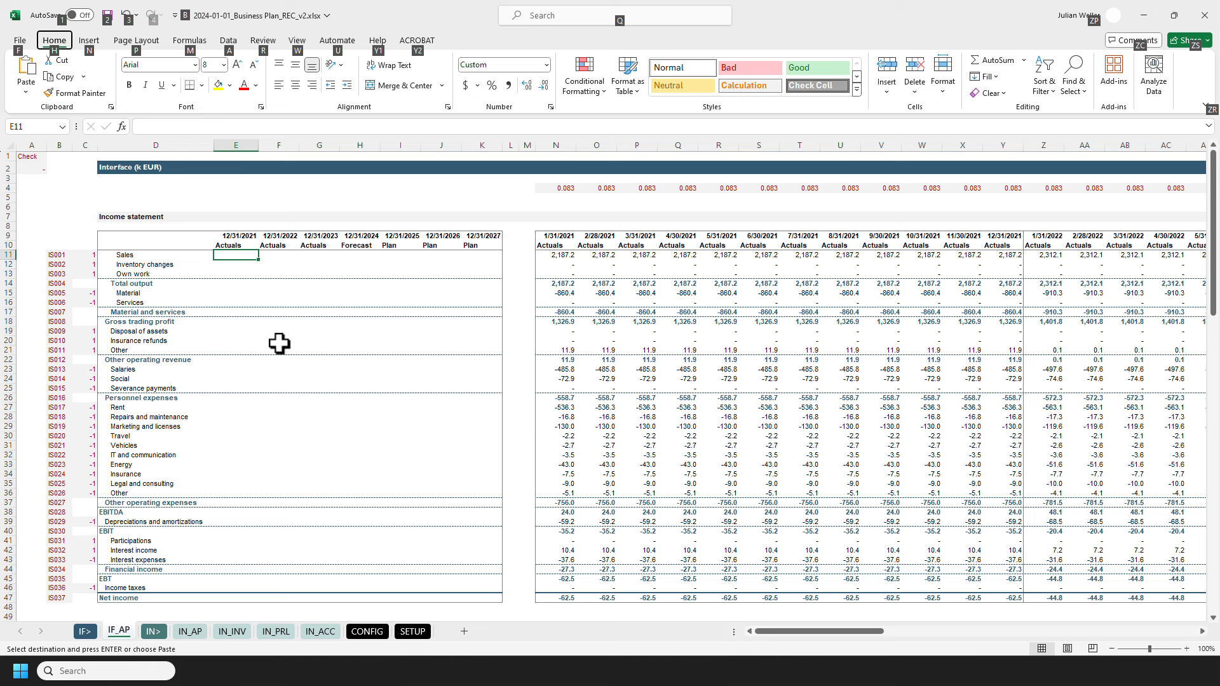
key(w)
key(f)
key(f)
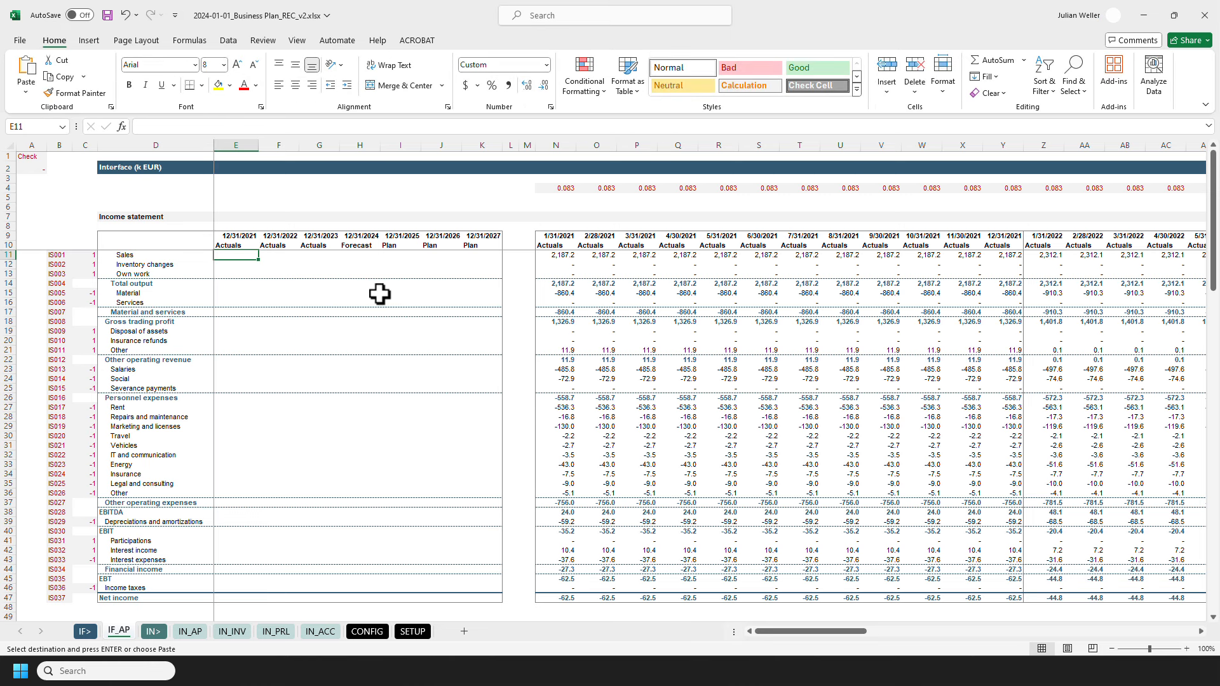
Step: Examine the external reference to 2024-05-12_Business Plan_v35_vF.xlsx in the N11 Sales formula, and exit without changes
click(542, 258)
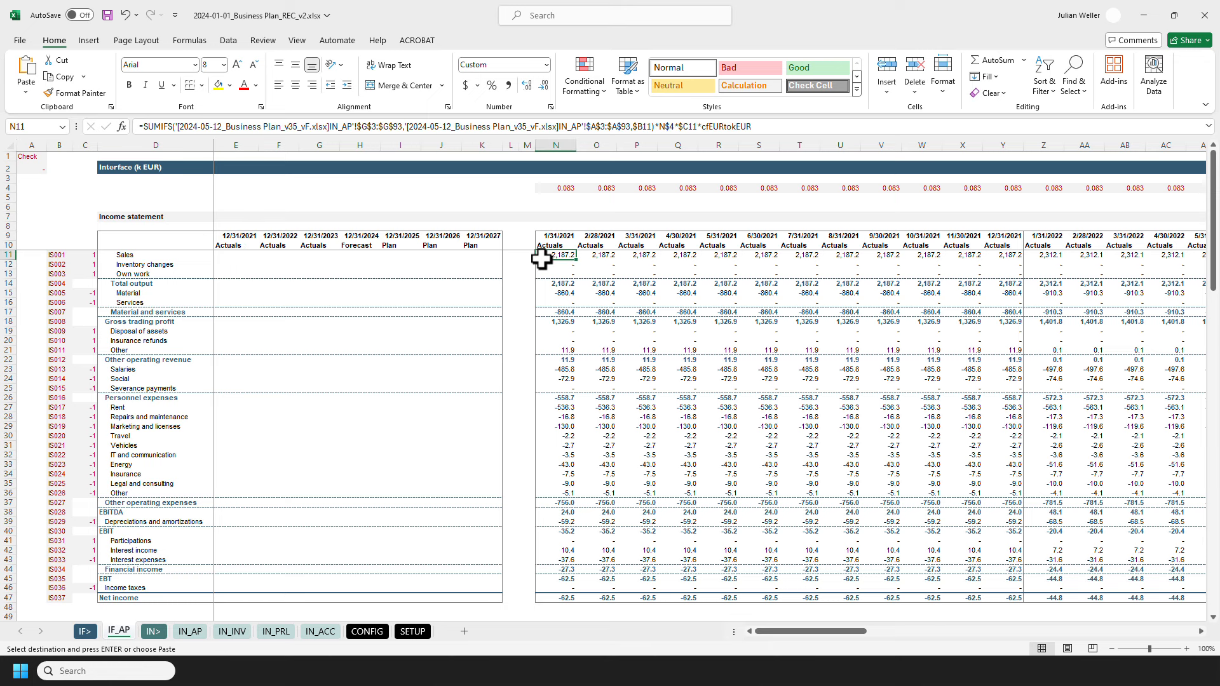
key(Escape)
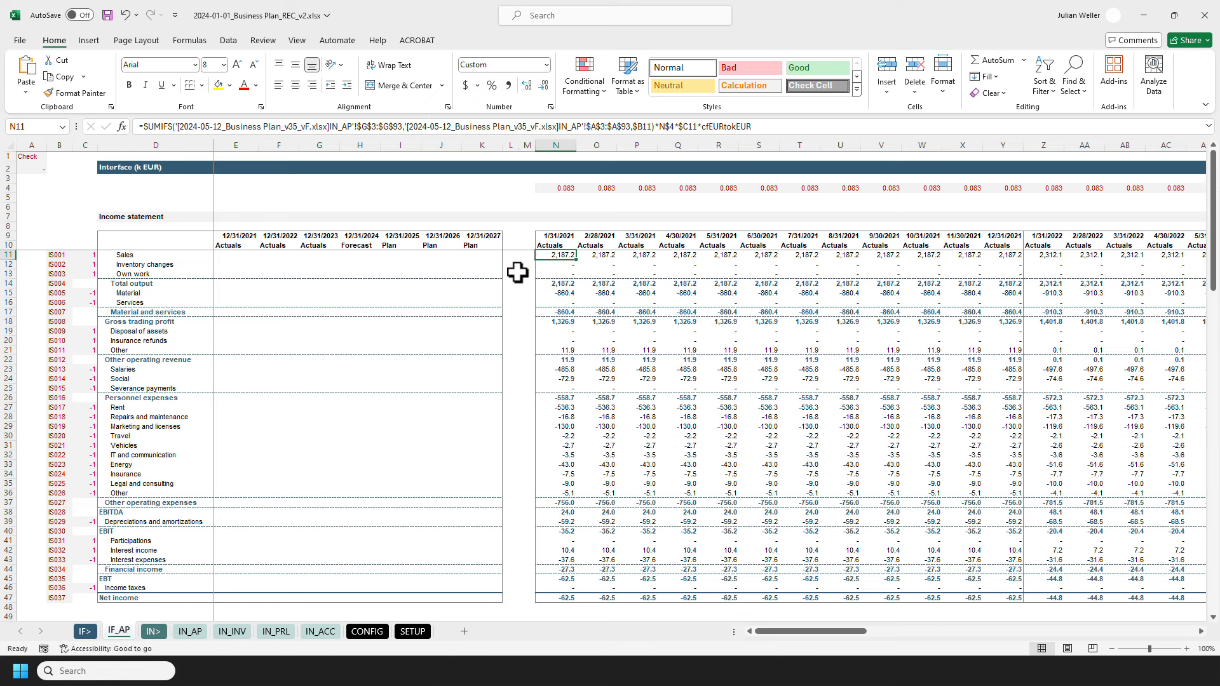
click(175, 127)
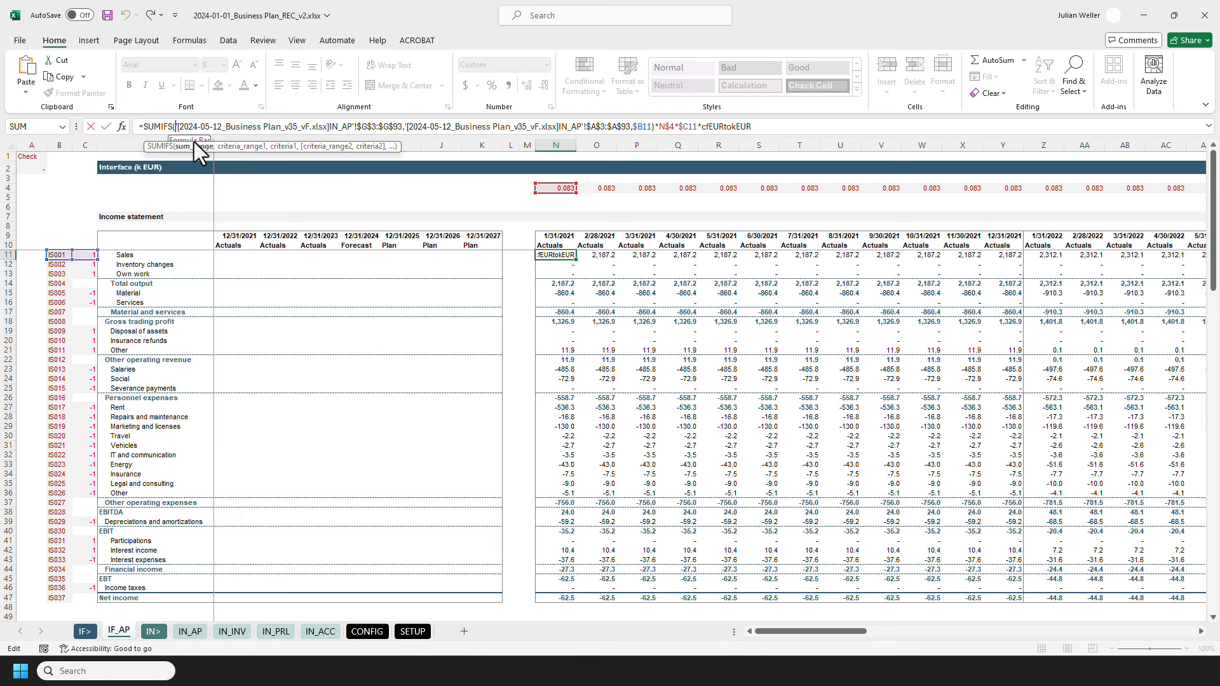
shift+click(329, 127)
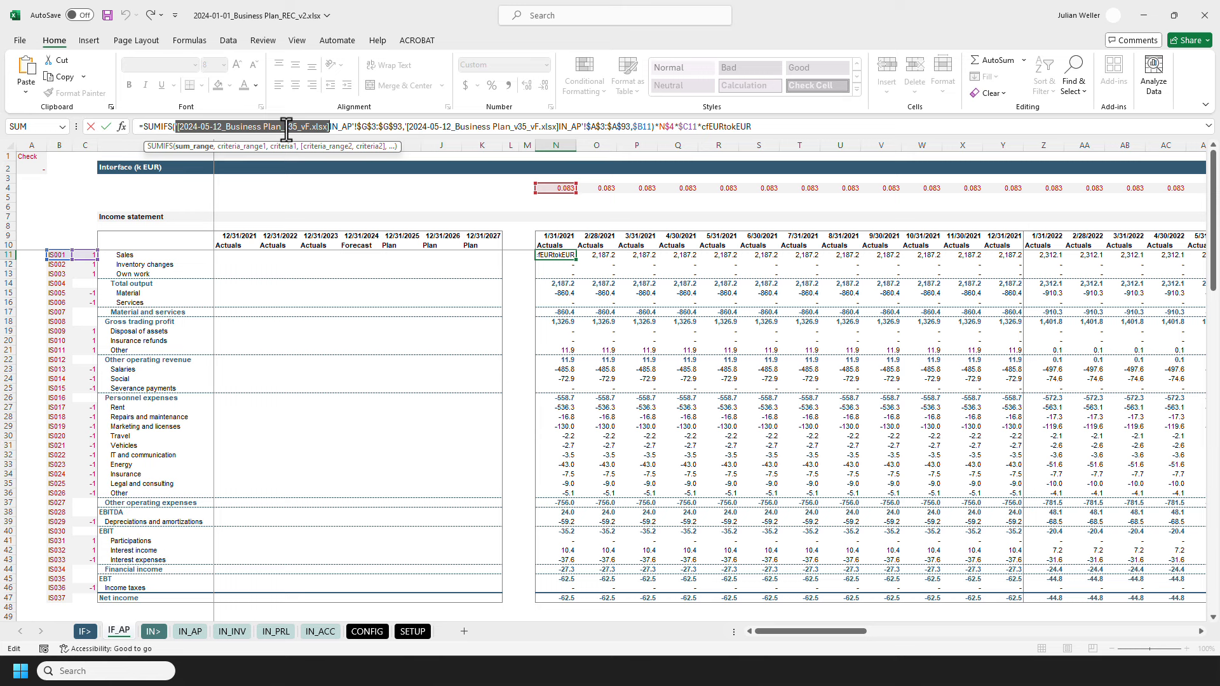
key(Escape)
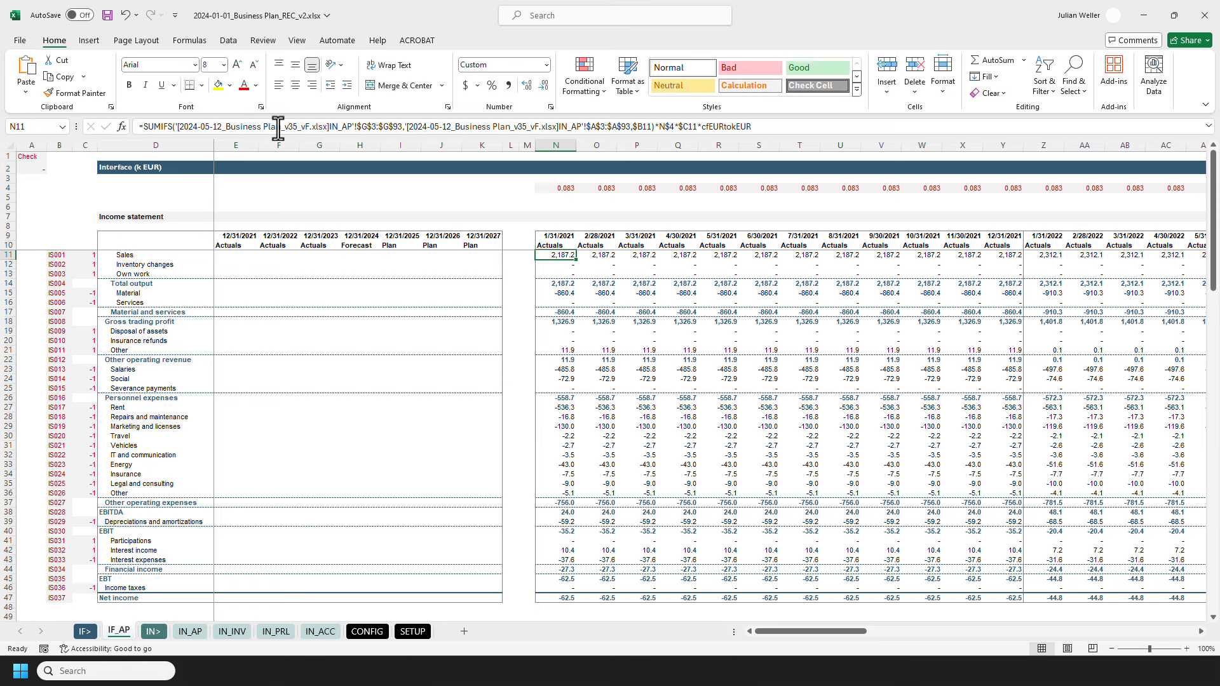
Step: View the list of workbook links for the external source file and its option to break all links, and close it
click(229, 40)
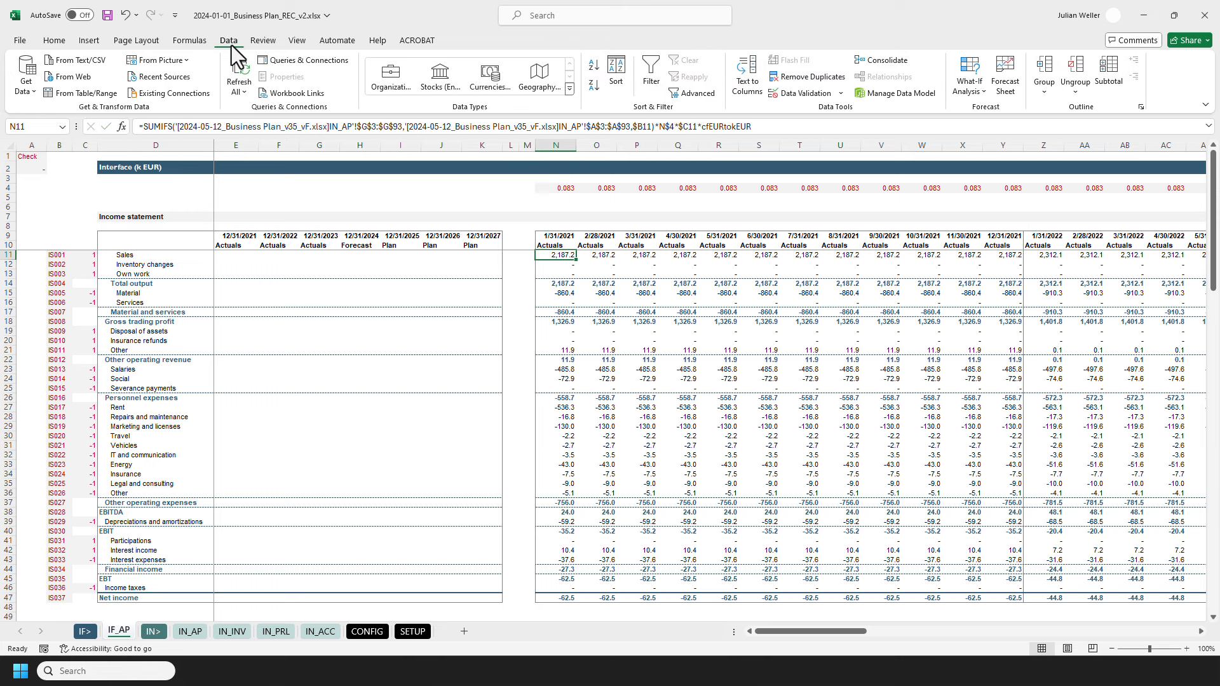
click(283, 93)
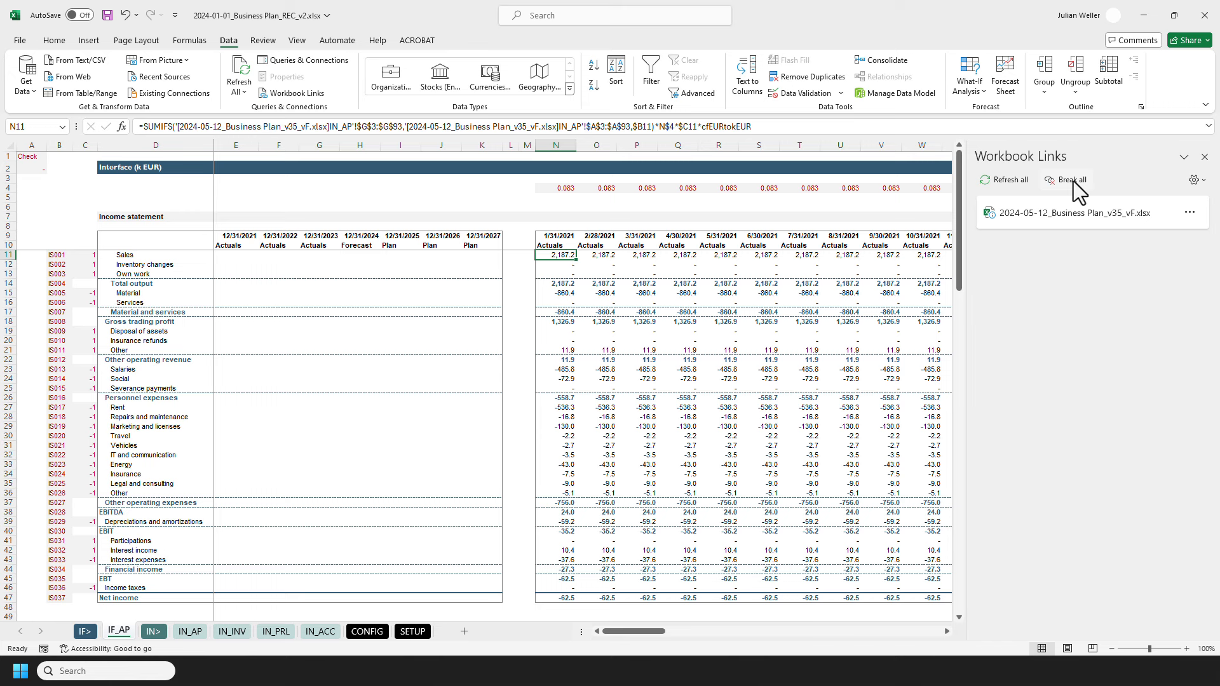
click(1204, 157)
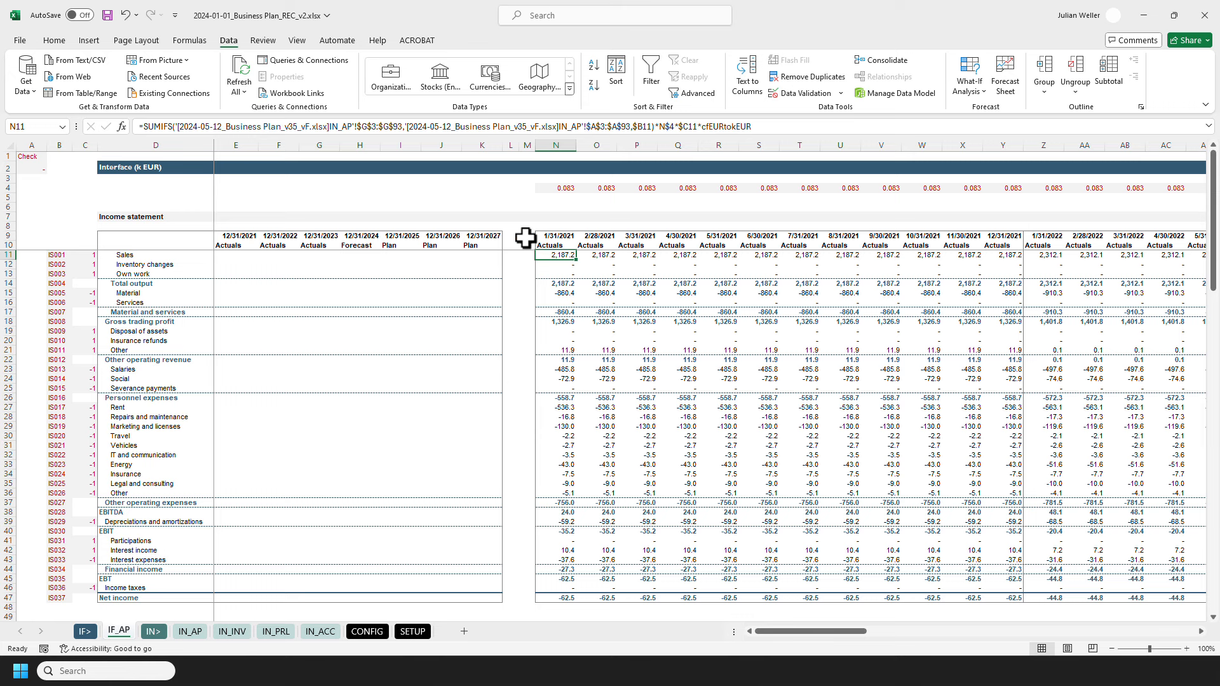
Step: Copy the external workbook reference [2024-05-12_Business Plan_v35_vF.xlsx] from the N11 Sales formula, leaving the formula itself unchanged
click(54, 40)
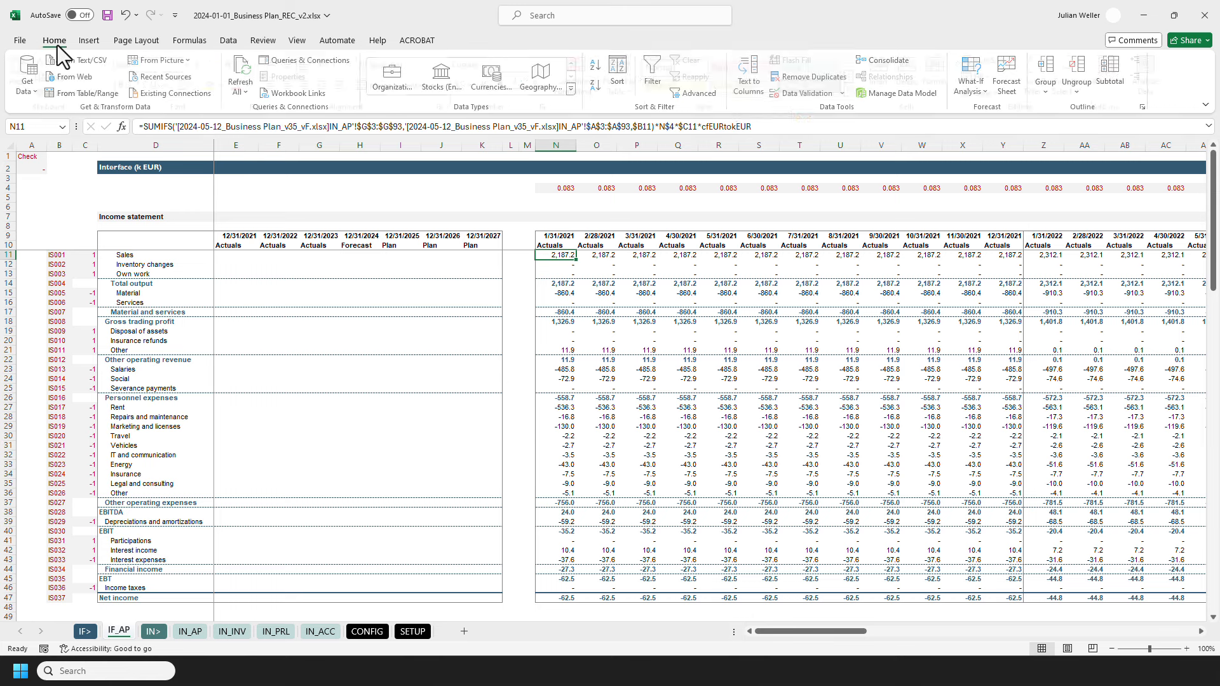
click(177, 127)
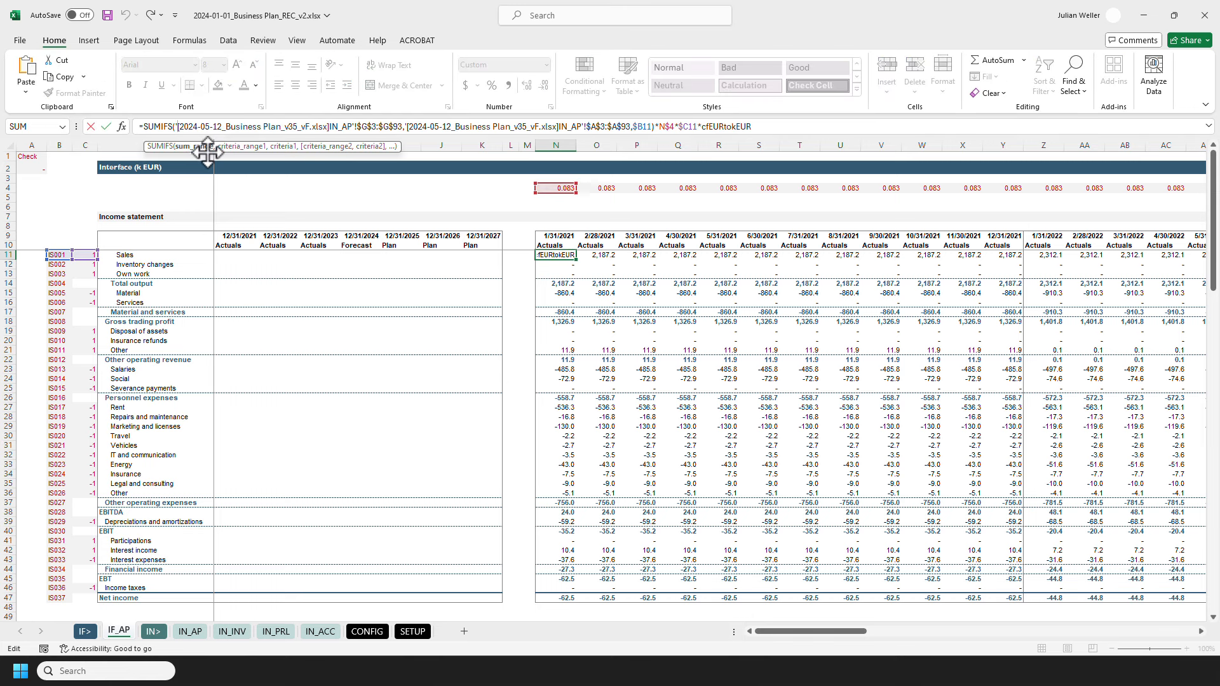
shift+click(327, 127)
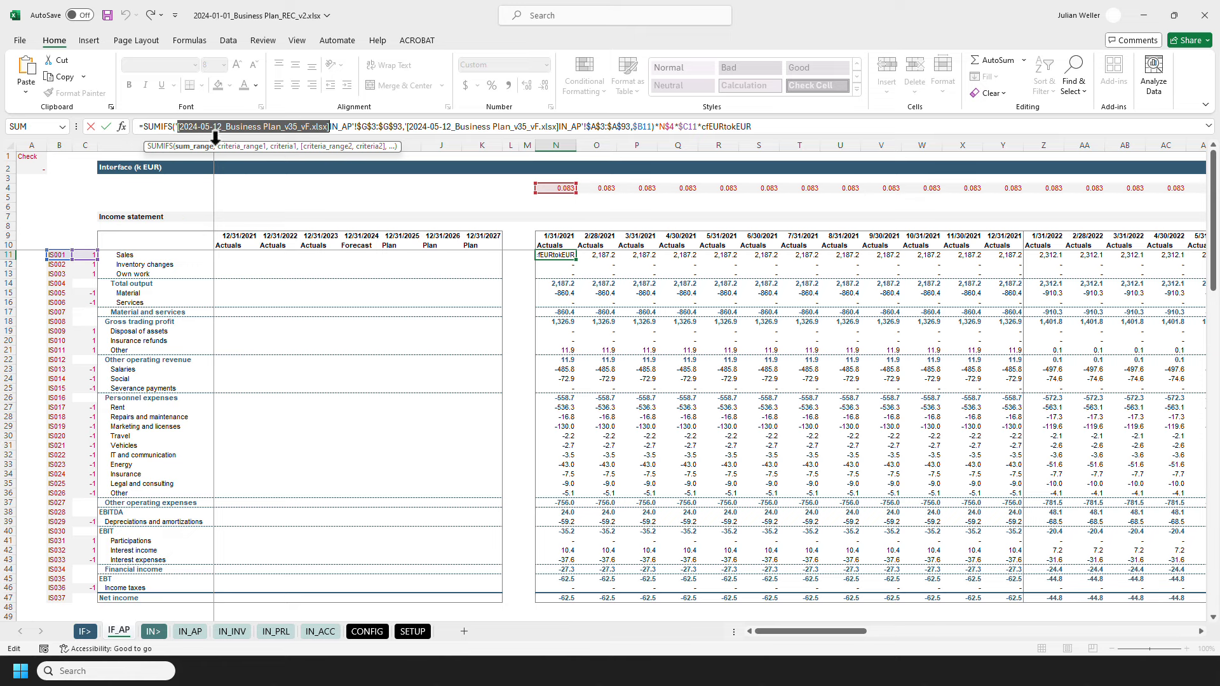
key(Escape)
Step: Replace every occurrence of [2024-05-12_Business Plan_v35_vF.xlsx] in the formulas of the whole IF_AP sheet with nothing
key(ctrl+a)
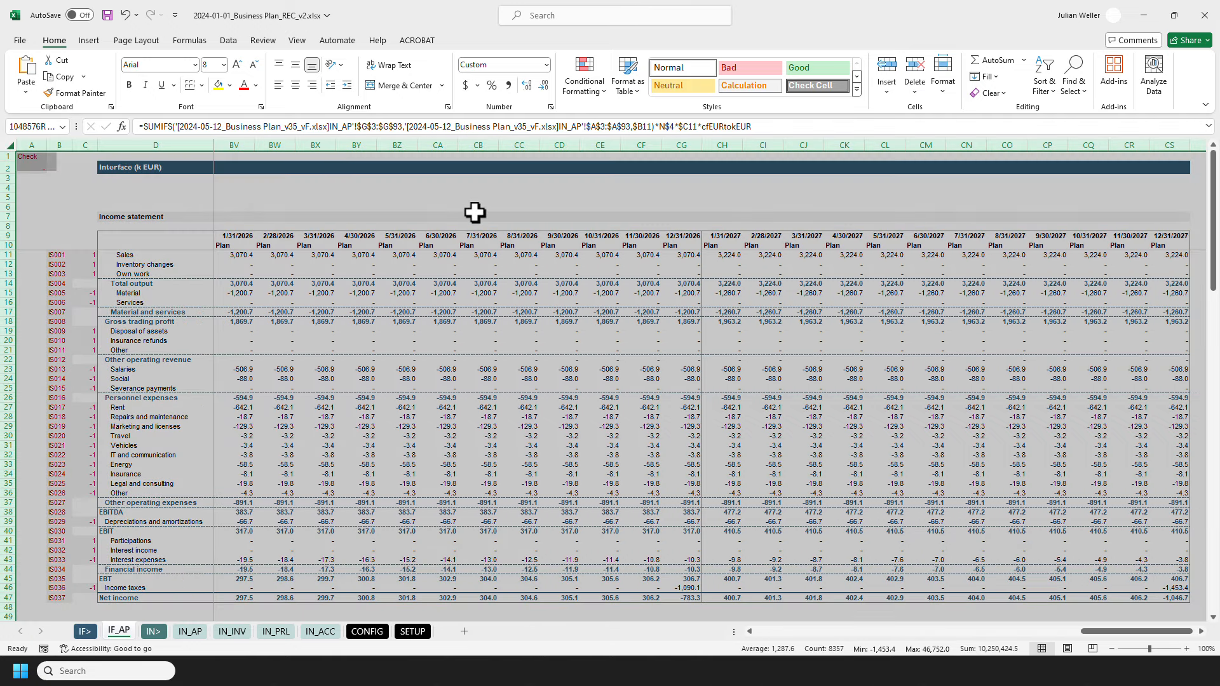
key(ctrl+h)
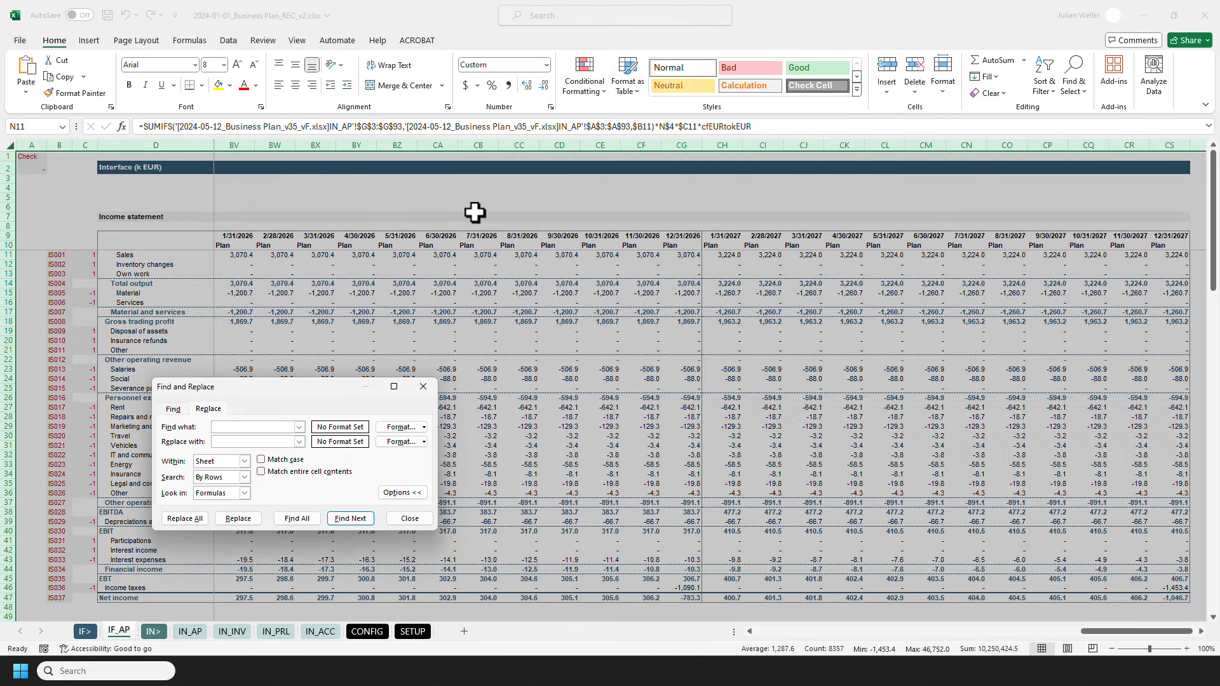
key(ctrl+v)
key(Home)
click(196, 520)
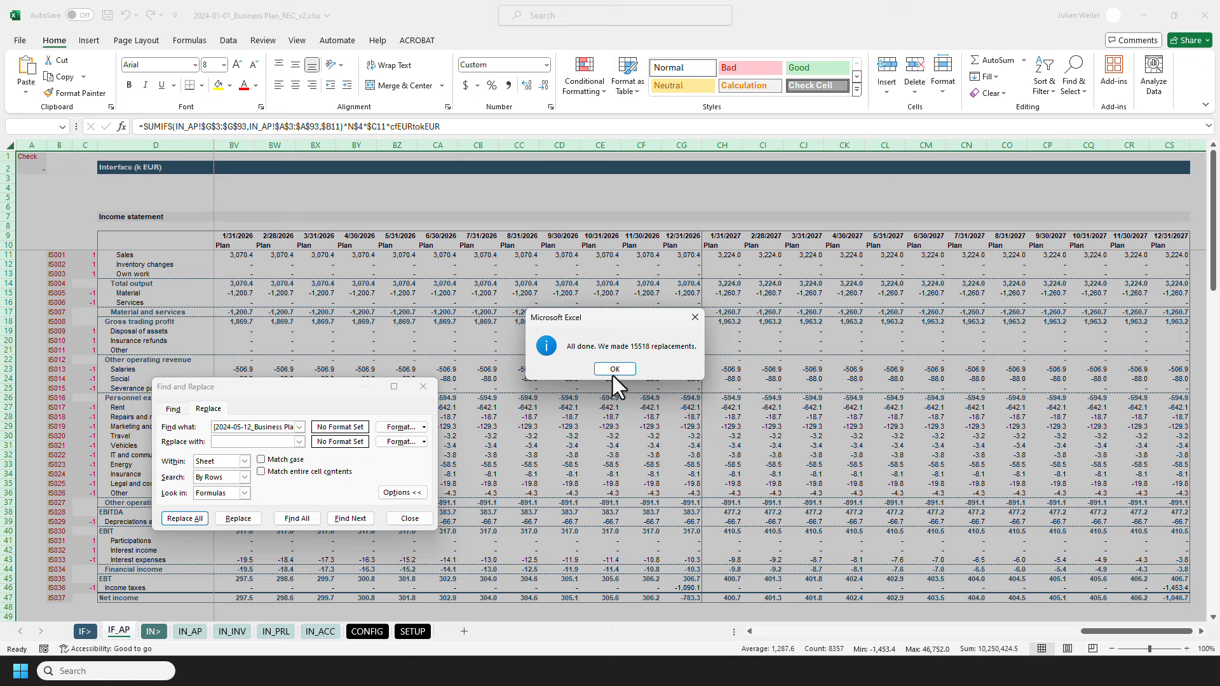
click(613, 371)
click(409, 518)
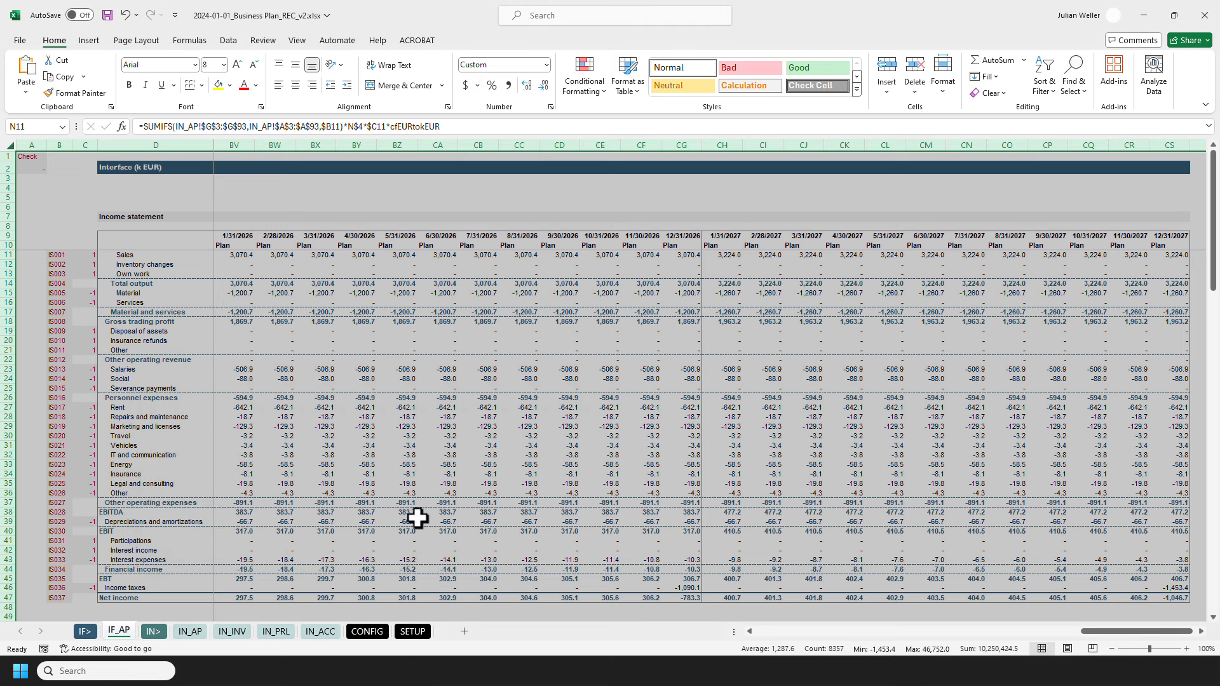
Step: Review the complete SUMIFS formula for January 2021 Sales in N11 for its IN_AP references, and exit without changes
key(ctrl+Home)
click(541, 239)
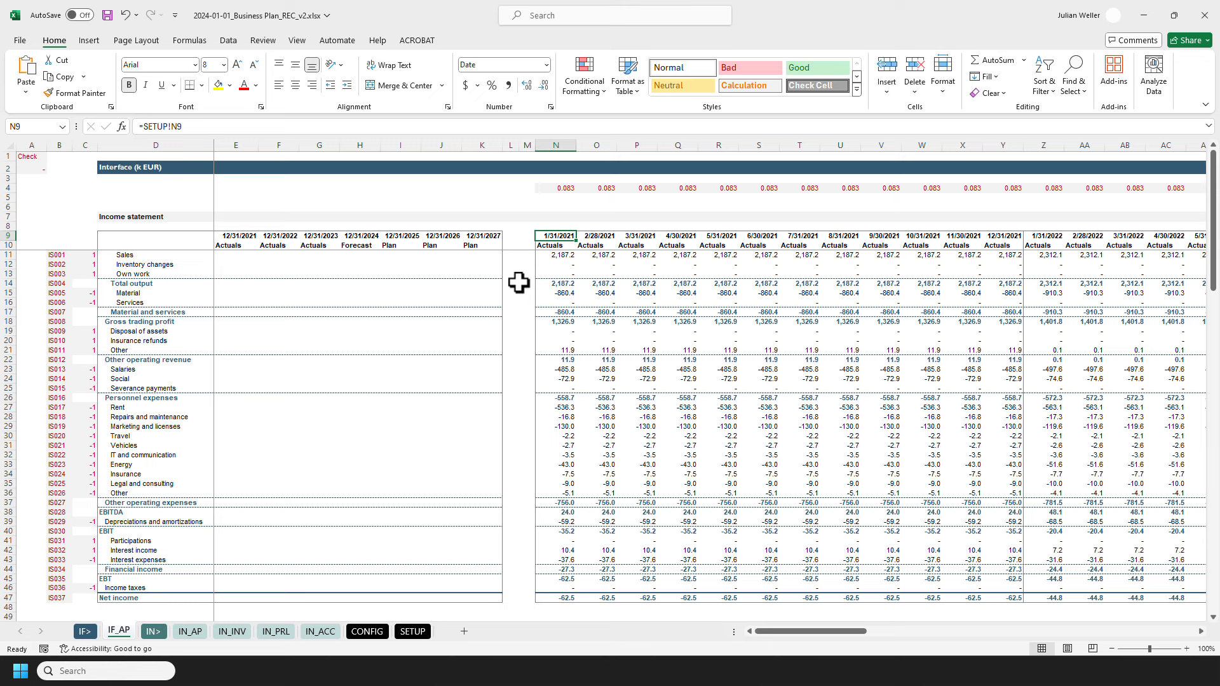
click(542, 256)
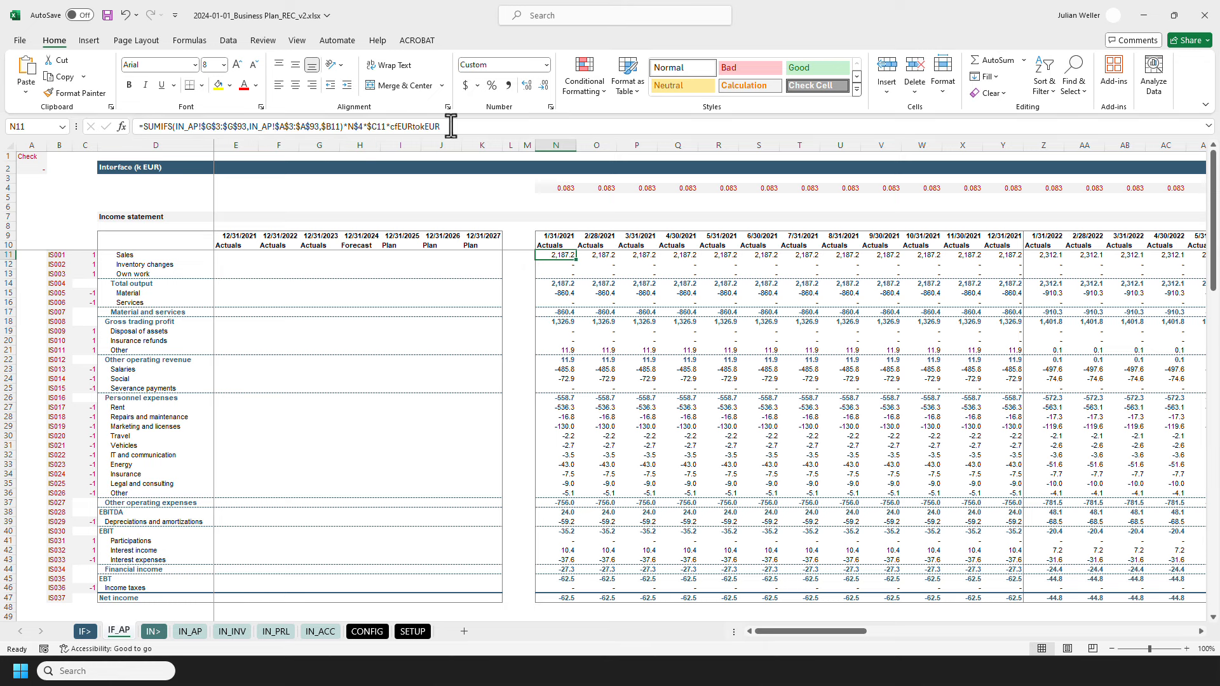
drag(481, 125, 60, 125)
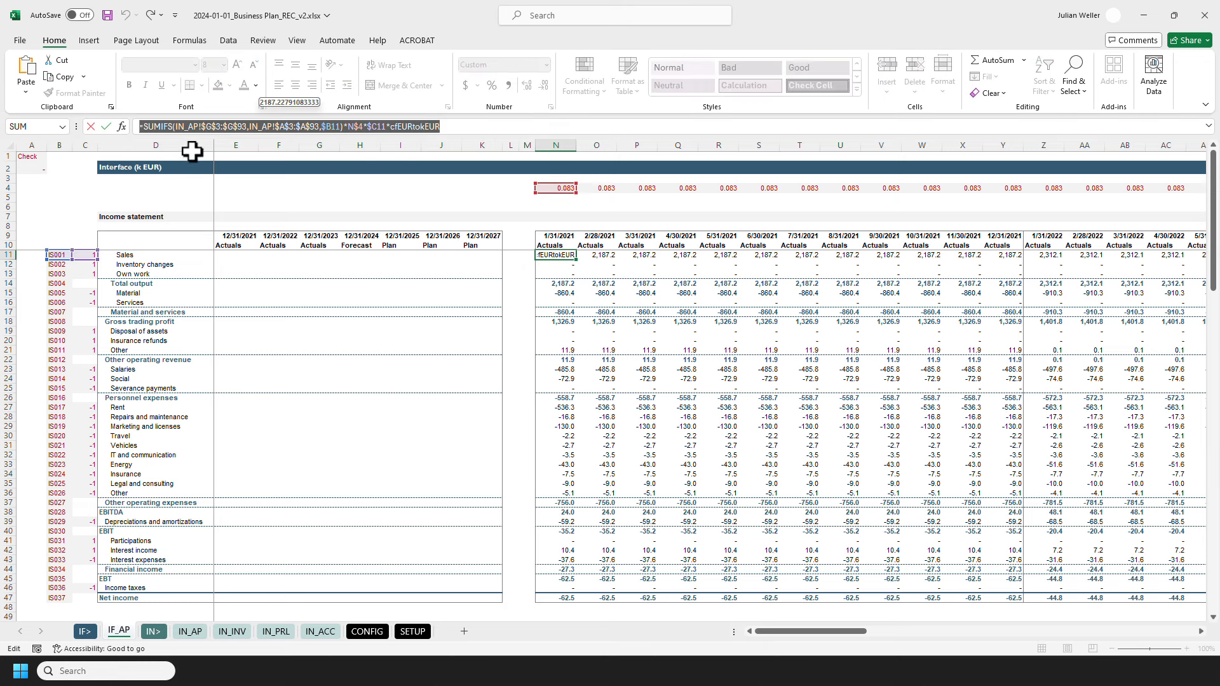
key(Escape)
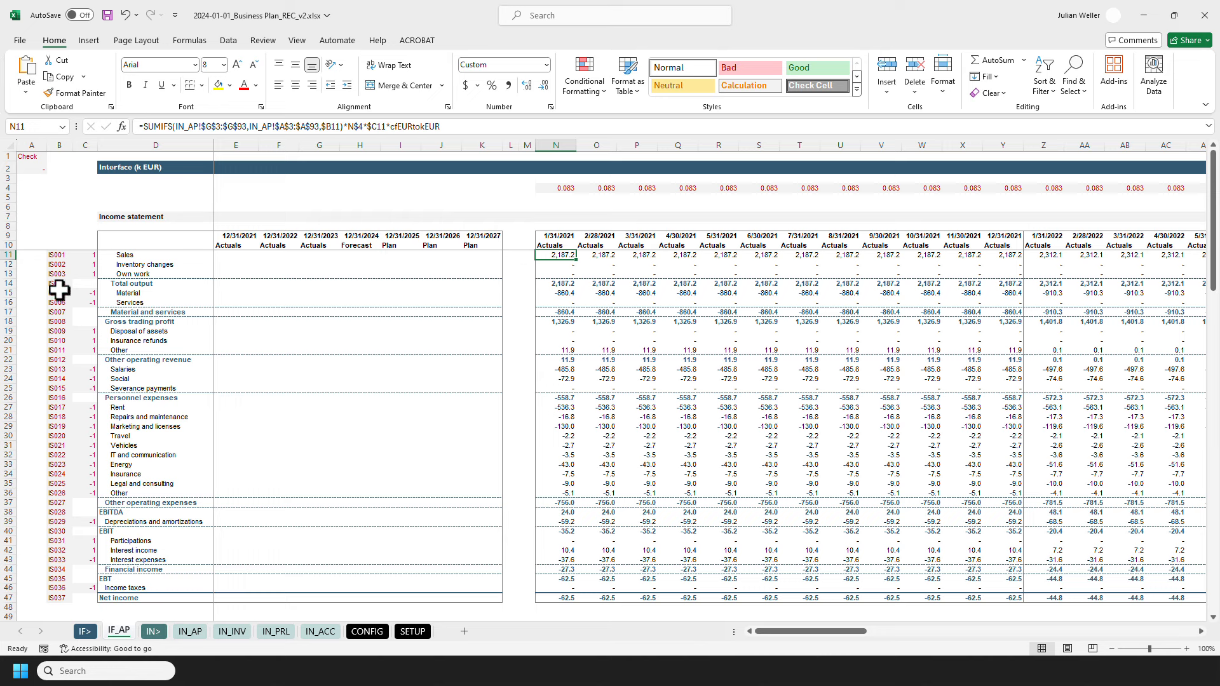
Step: Compare the two accounts named Other in D21 and D36, and return to the Sales formula in N11
click(150, 350)
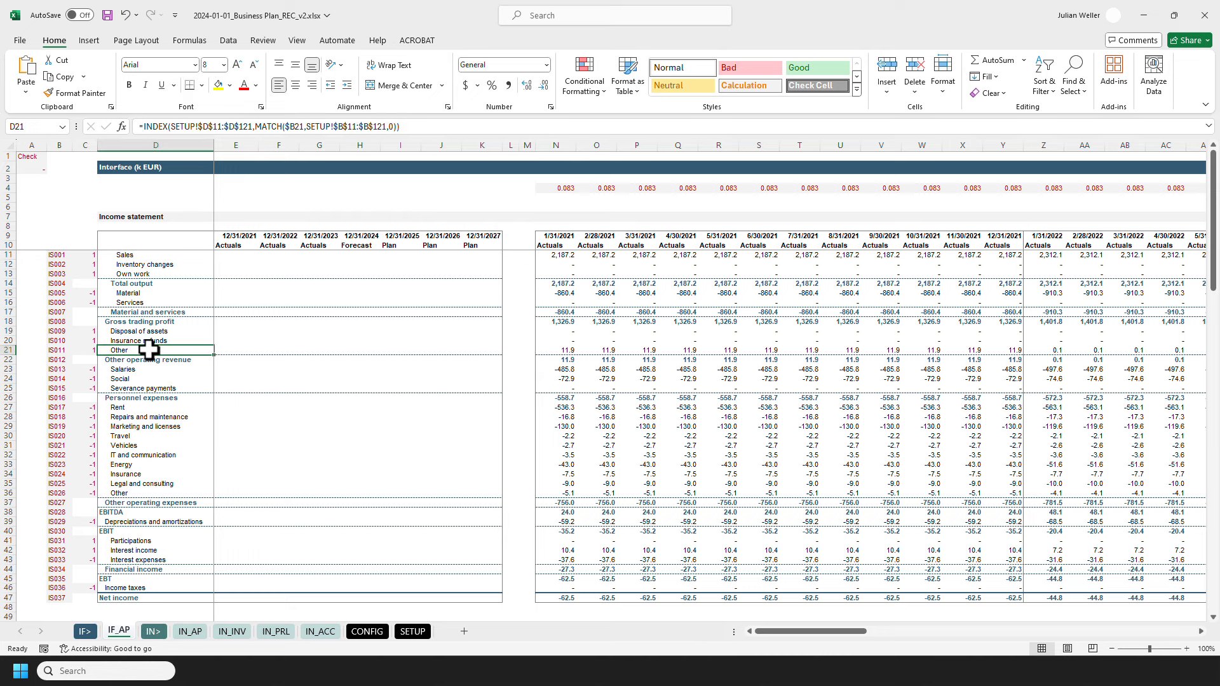
ctrl+click(136, 493)
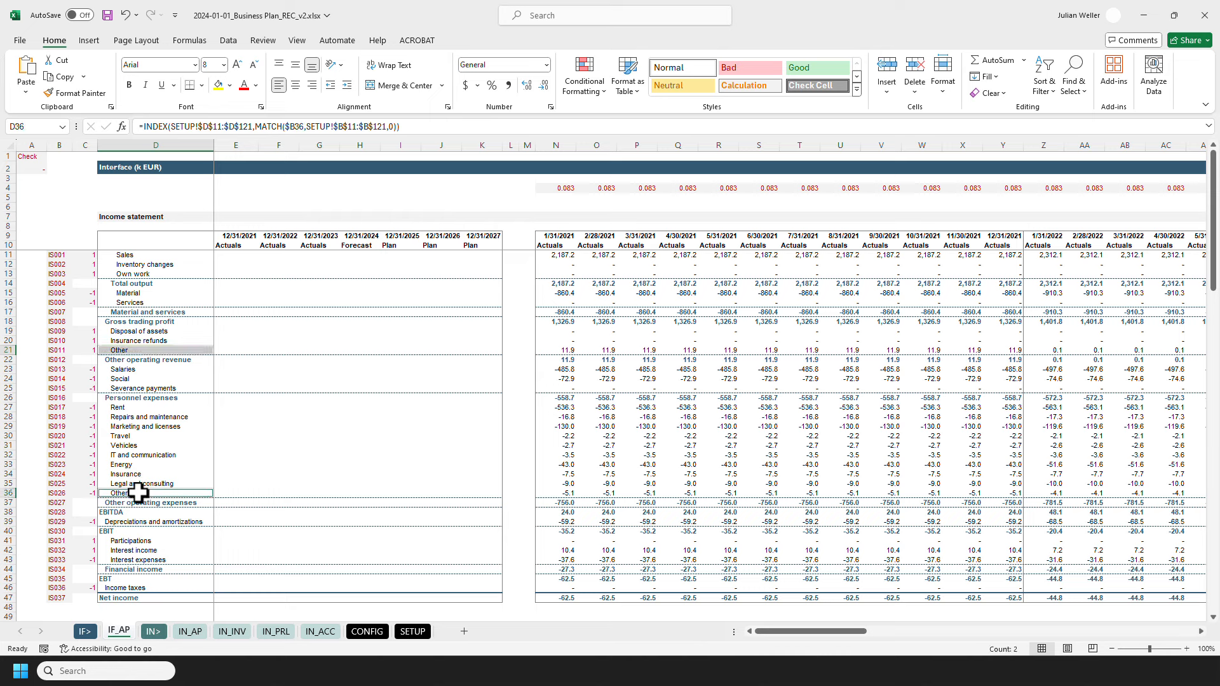
click(530, 255)
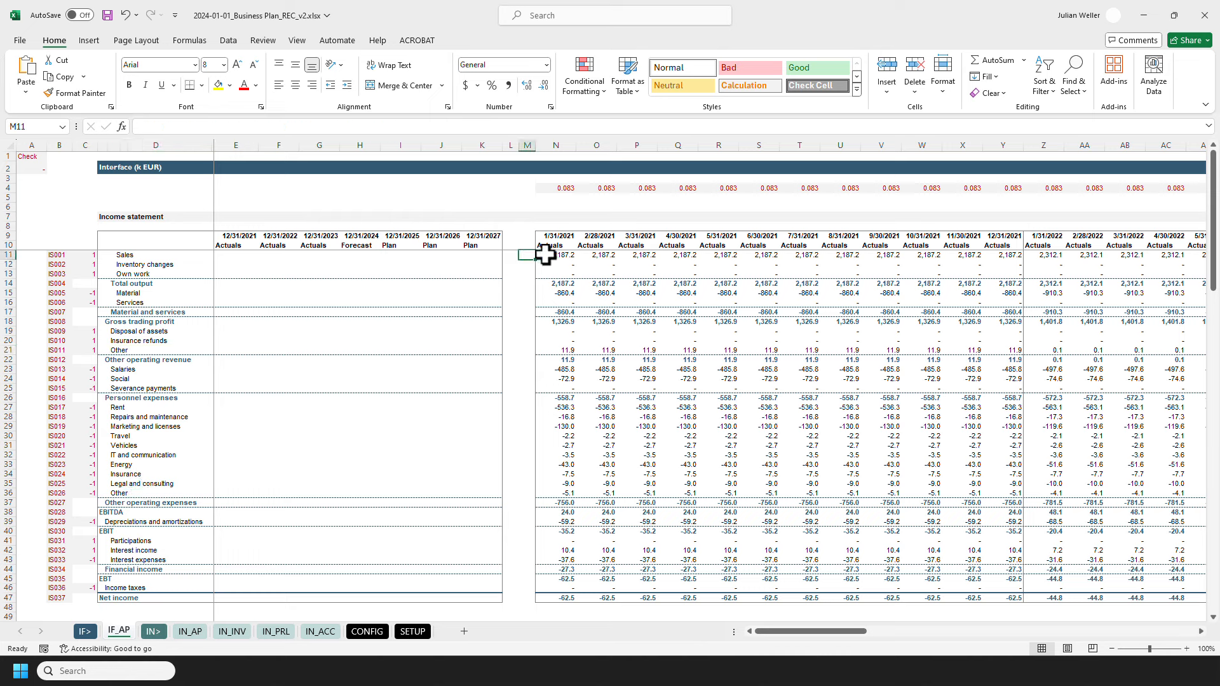
click(544, 254)
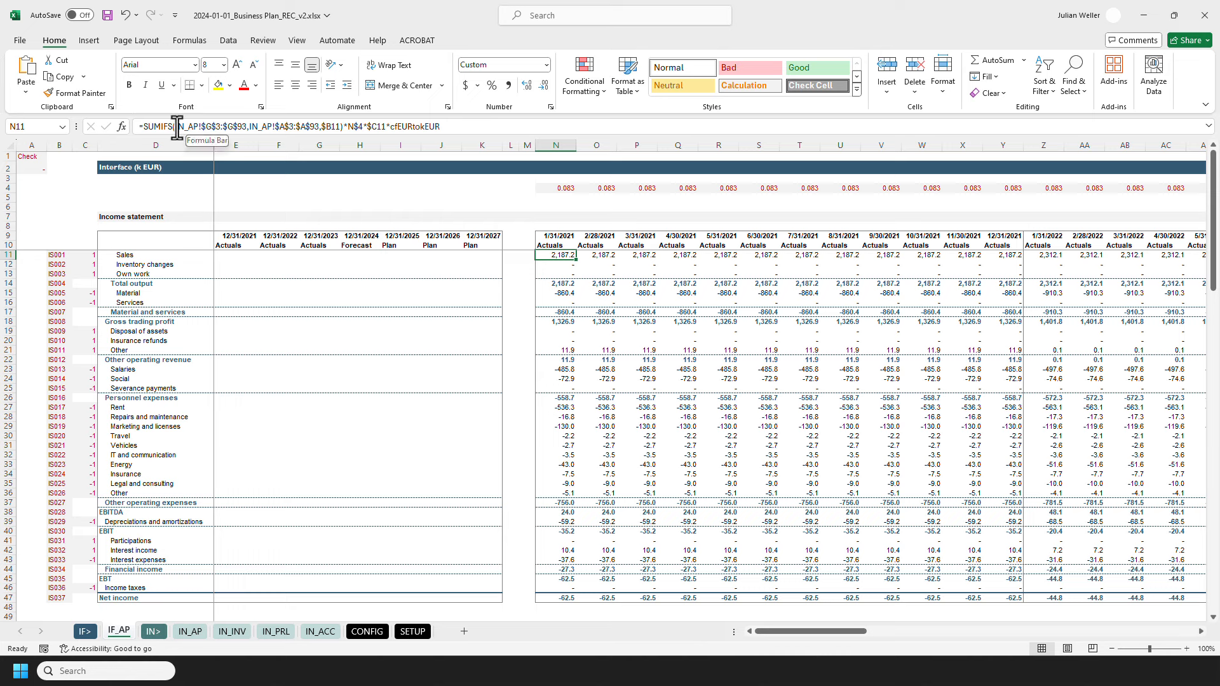